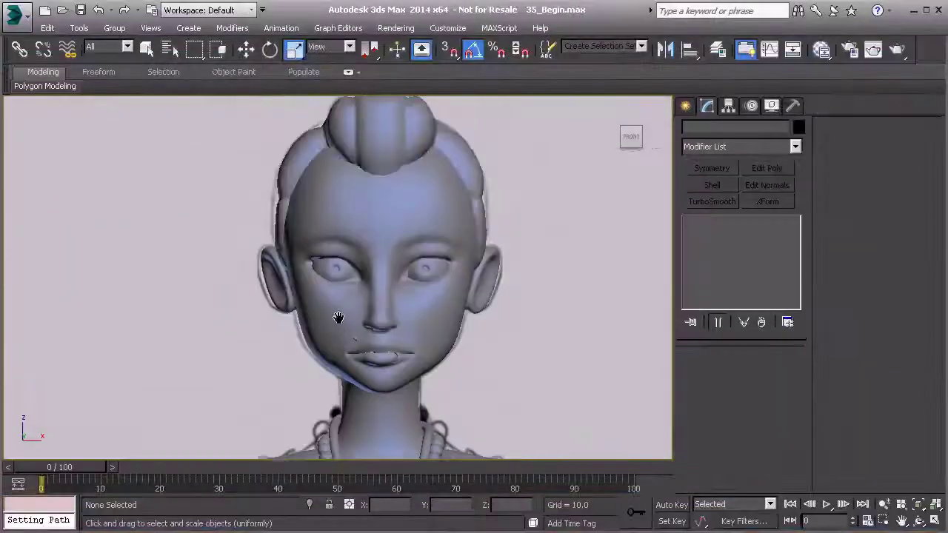
- Select the row of brow polygons above the character's right eye in the head's base Editable Poly
scroll(342, 304, up, 3)
click(342, 304)
scroll(341, 304, up, 2)
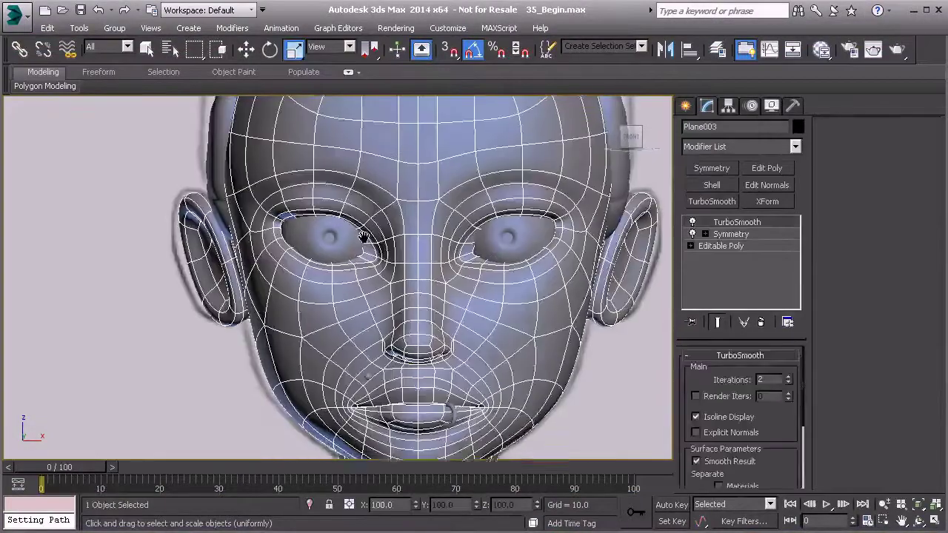
scroll(394, 165, up, 1)
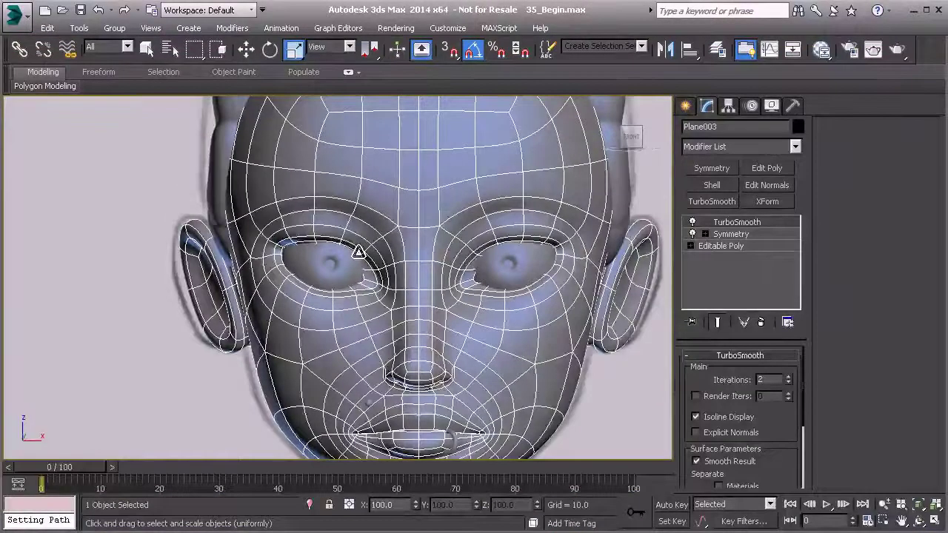
click(733, 245)
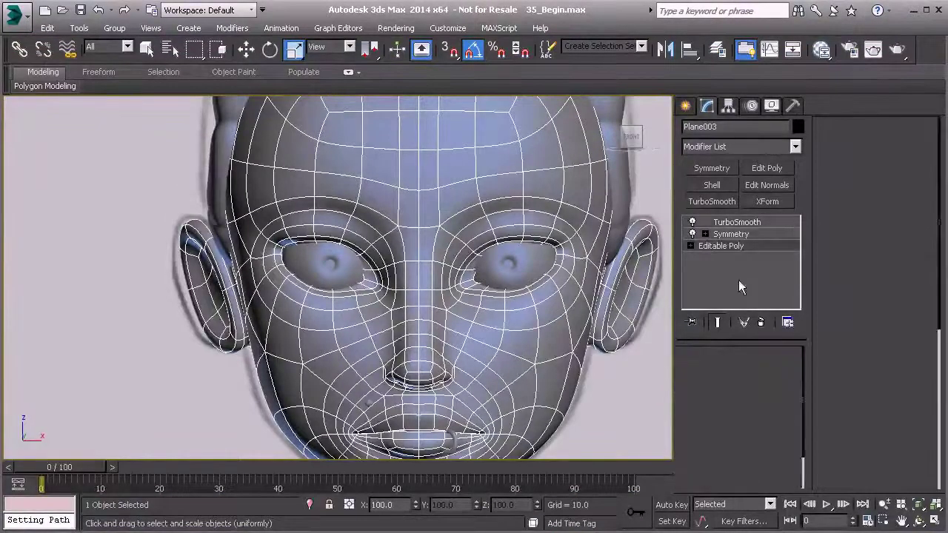
key(w)
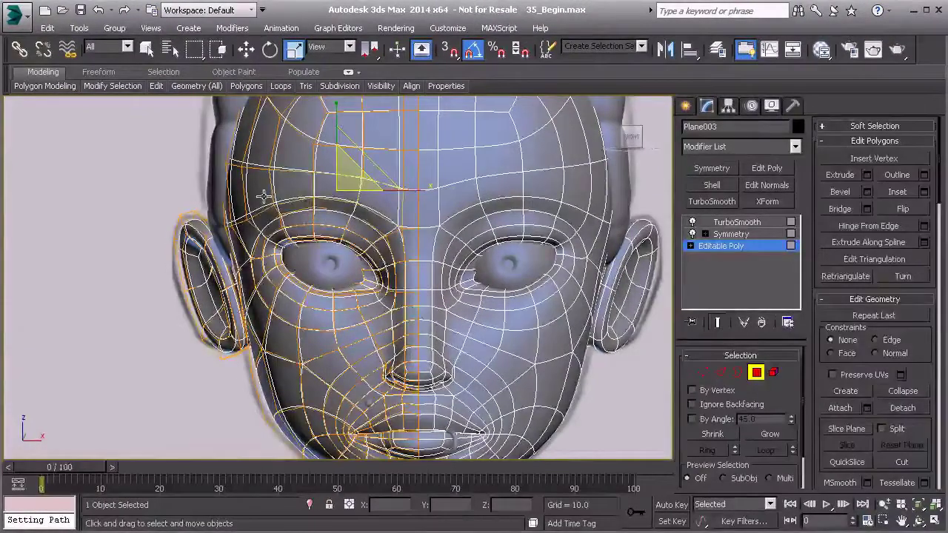
ctrl+click(264, 196)
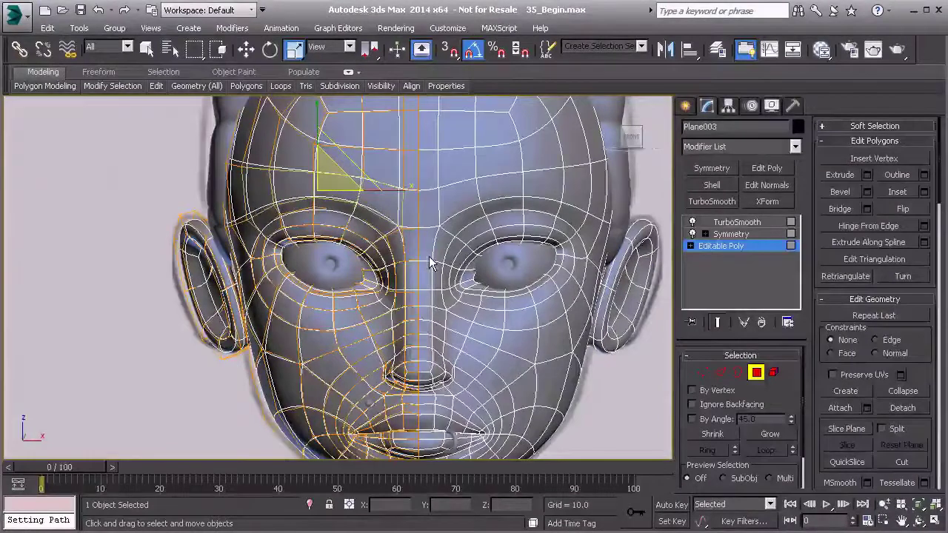
- Clone the selected brow polygons slightly in front of the face as a separate object named Eyebrow
key(p)
scroll(582, 326, down, 2)
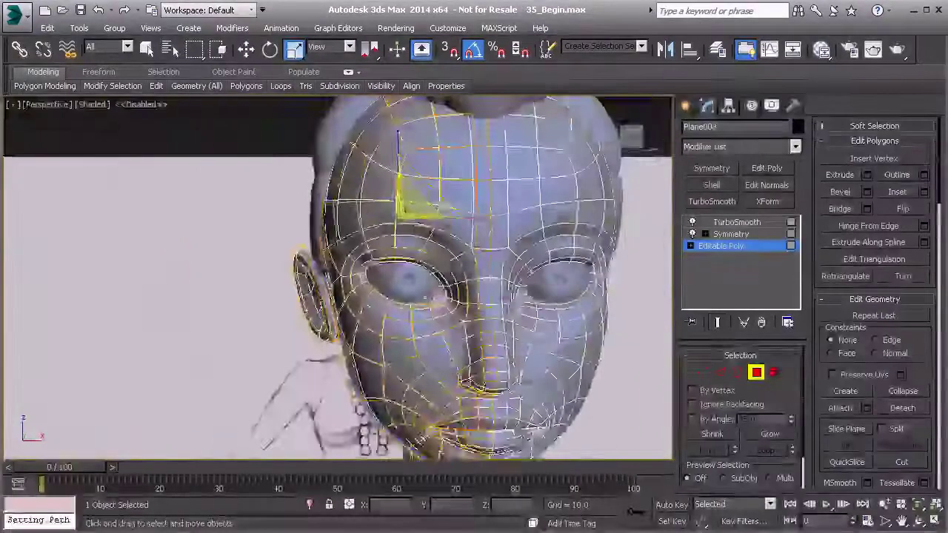
alt+middle_drag(386, 293, 504, 314)
click(246, 49)
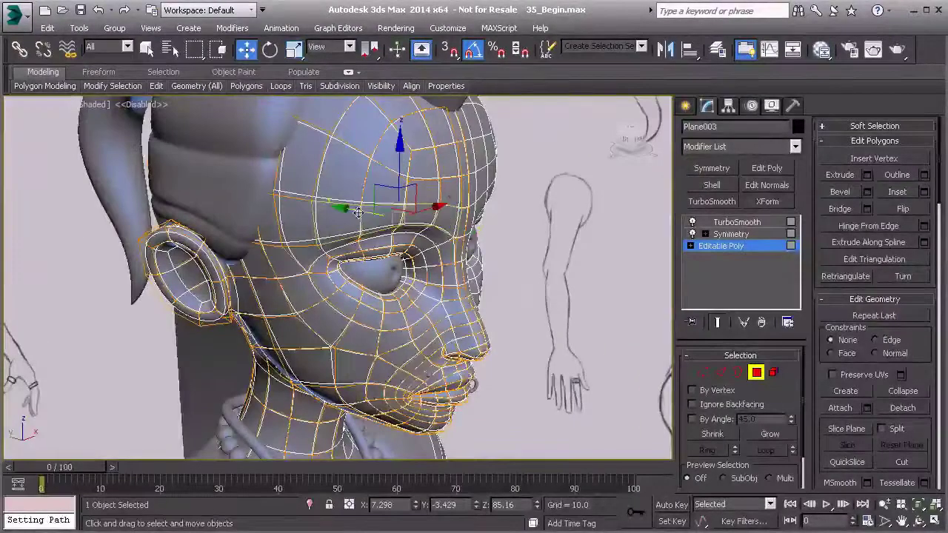
shift+drag(348, 205, 355, 209)
click(310, 323)
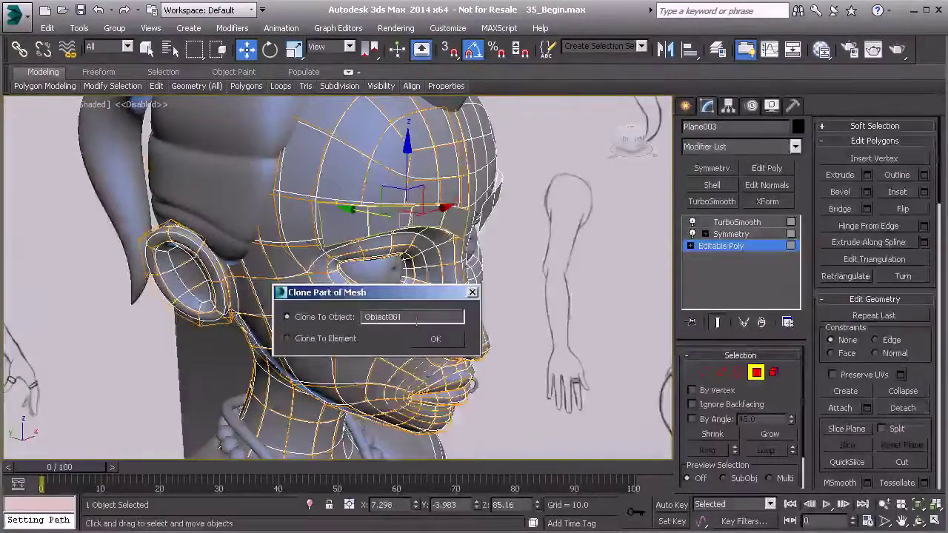
drag(417, 317, 344, 324)
text(Eyebrows)
key(Return)
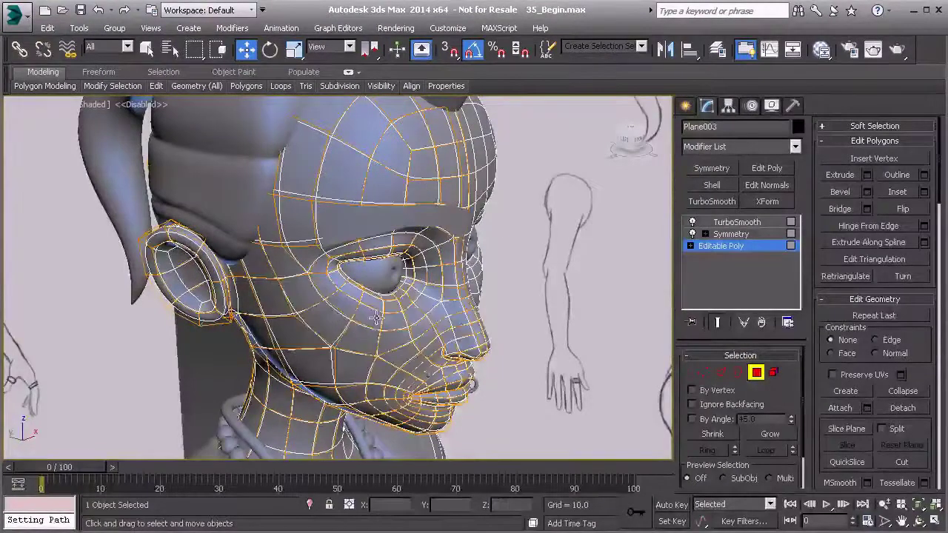
- Finish polygon editing on the head and open the Eyebrow mesh for vertex editing in the front view
click(758, 375)
click(439, 220)
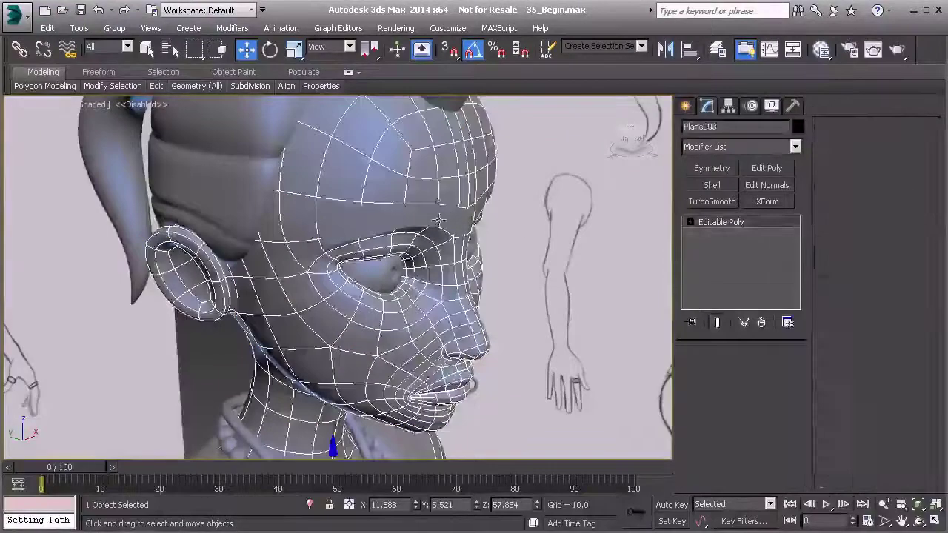
click(439, 220)
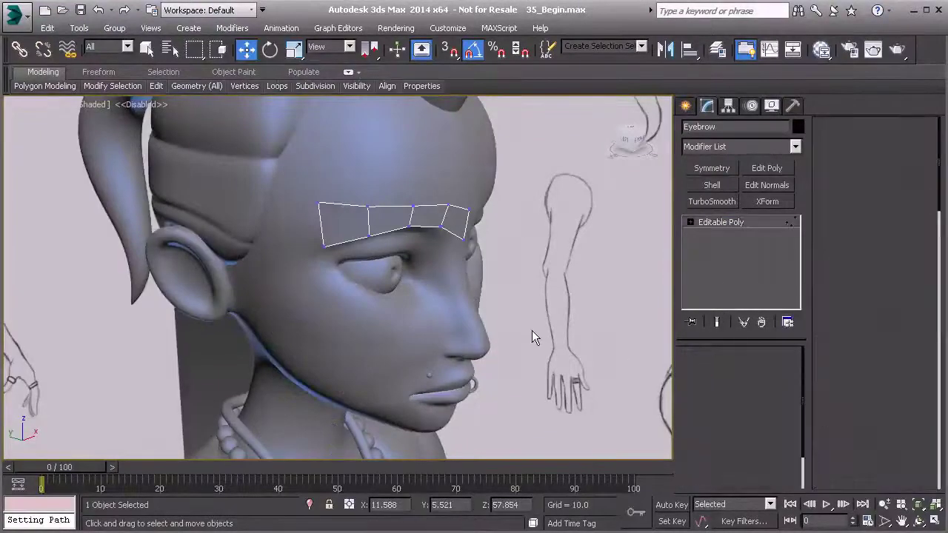
key(f)
middle_drag(325, 218, 388, 277)
scroll(389, 277, up, 2)
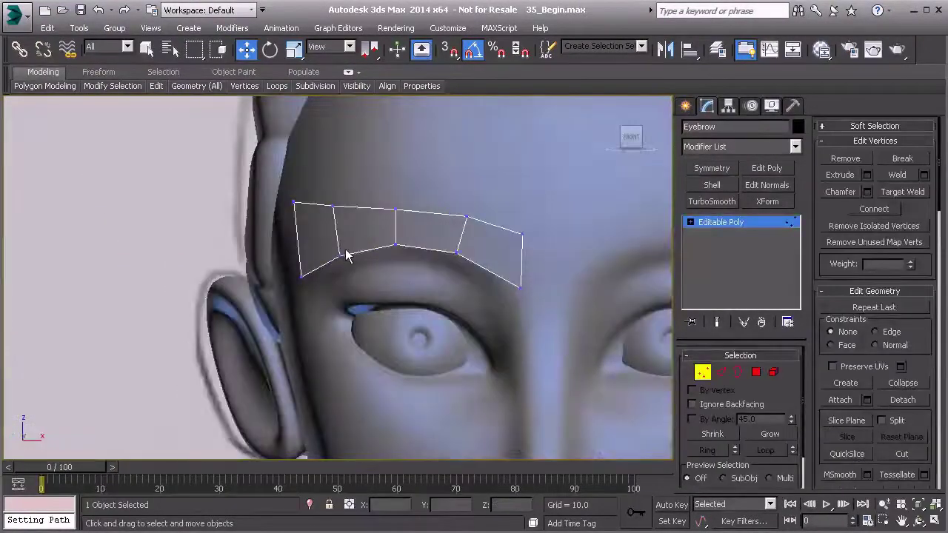
- Make the head and the Eyebrow see-through, then return to vertex editing on the Eyebrow
key(1)
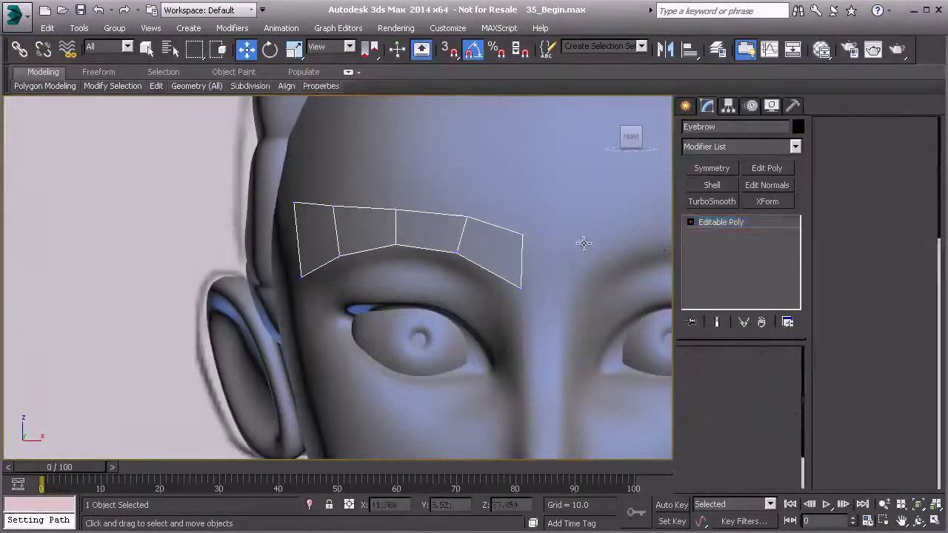
click(567, 248)
key(alt+x)
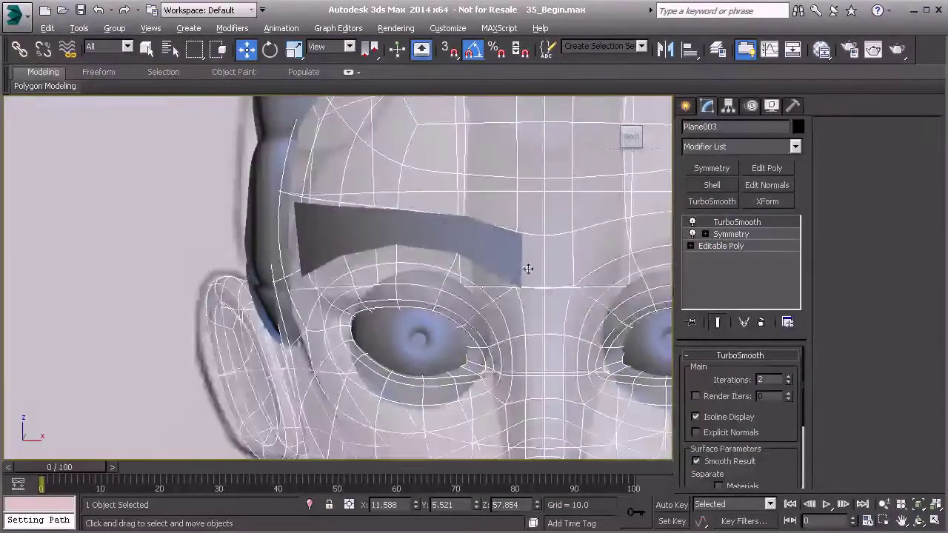
click(497, 258)
key(4)
scroll(497, 260, up, 2)
middle_drag(499, 260, 388, 272)
key(alt+x)
key(1)
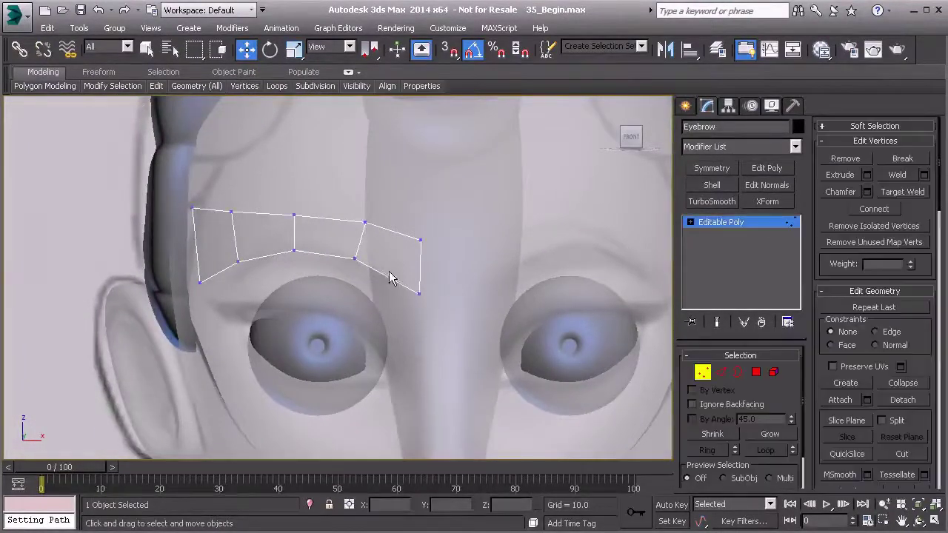
- Move the vertices at the eyebrow's inner end inward and lower its neighbouring upper vertex to narrow that end
click(420, 294)
drag(447, 267, 413, 245)
scroll(411, 252, up, 4)
click(421, 206)
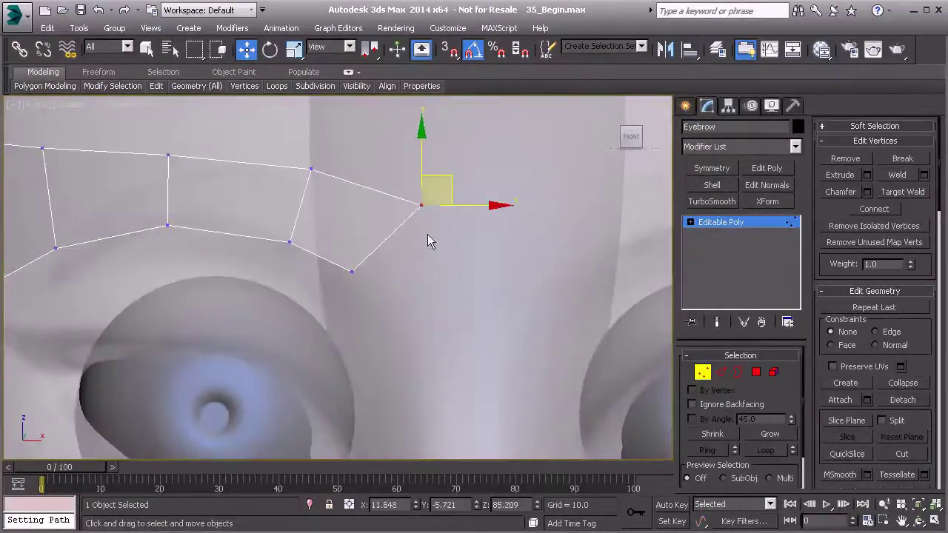
click(422, 178)
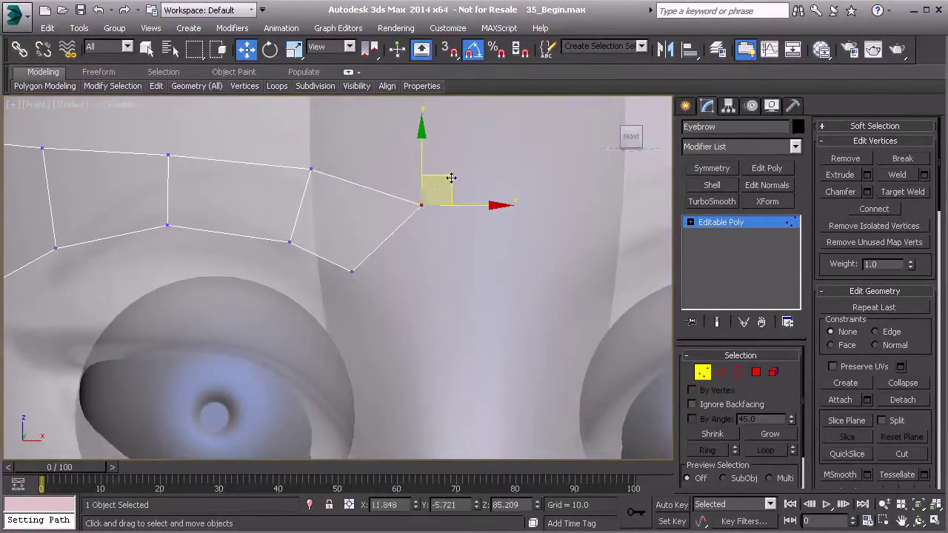
drag(451, 178, 422, 195)
click(311, 169)
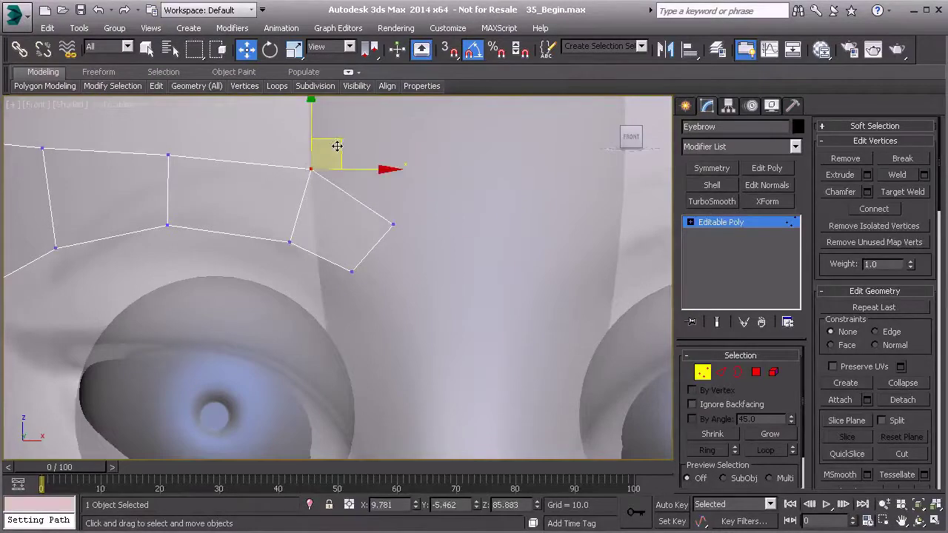
drag(337, 143, 331, 157)
- Move the eyebrow's middle upper vertex and the second lower vertex from the outer end down and toward the nose
middle_drag(220, 180, 324, 188)
click(272, 163)
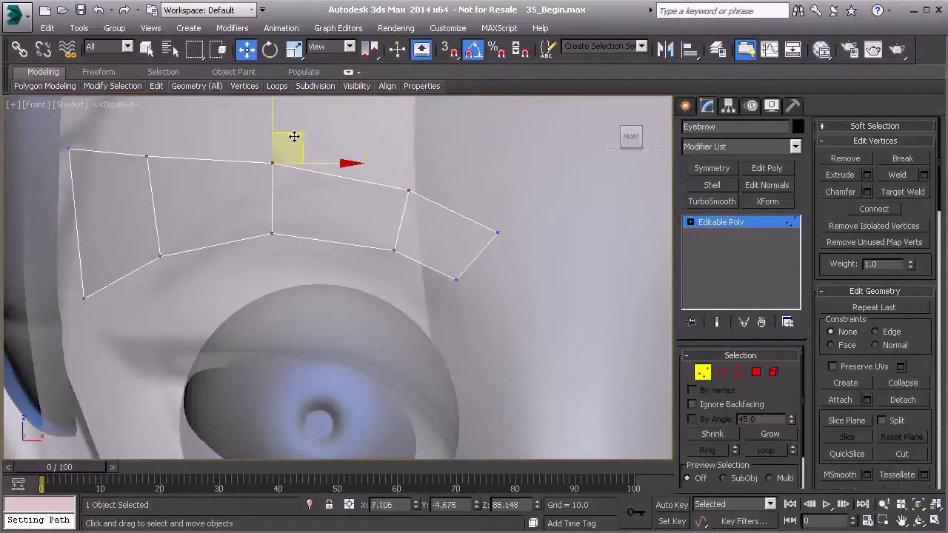
drag(294, 136, 307, 154)
click(160, 256)
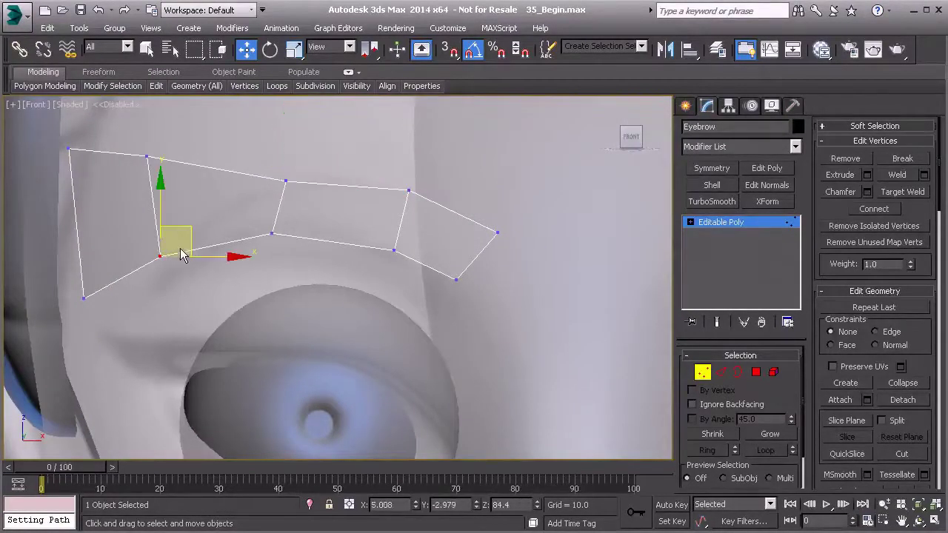
click(207, 258)
click(160, 256)
drag(186, 229, 213, 243)
- Adjust the eyebrow's middle and inner lower vertices and pull the upper vertex of its inner end back from the nose
click(272, 233)
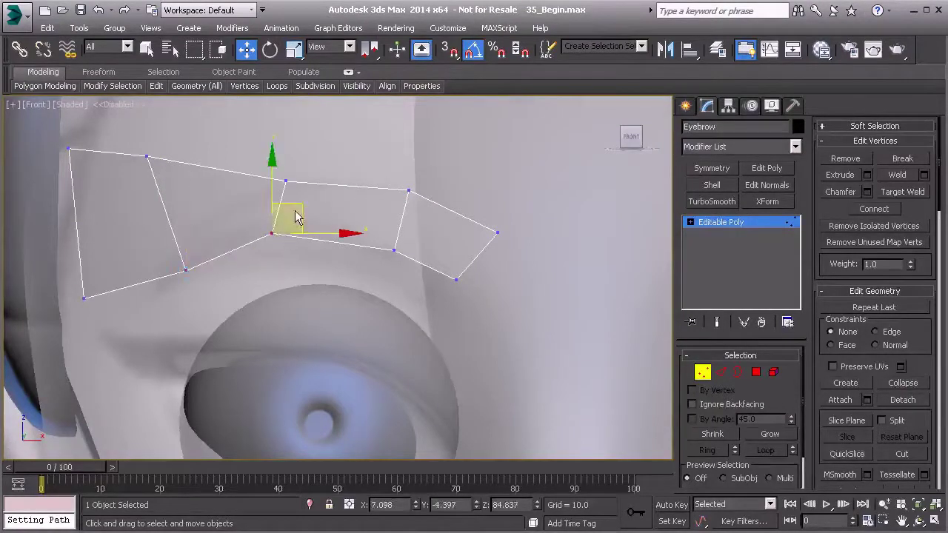
drag(303, 205, 311, 197)
click(393, 250)
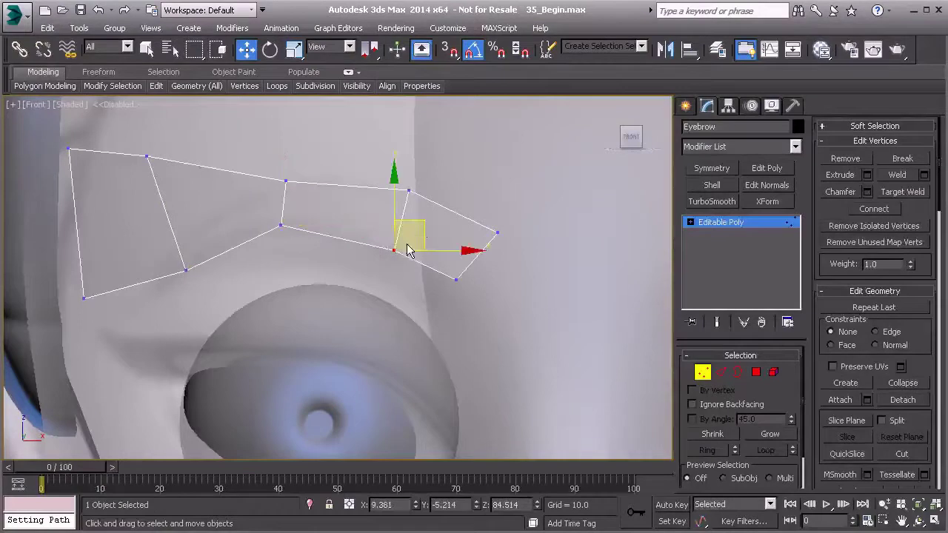
drag(423, 224, 474, 266)
click(497, 233)
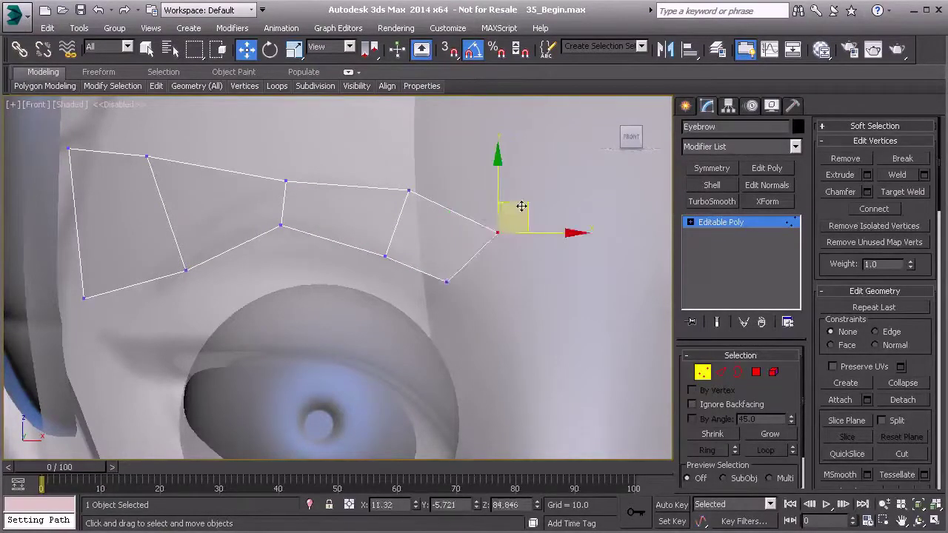
drag(519, 207, 496, 210)
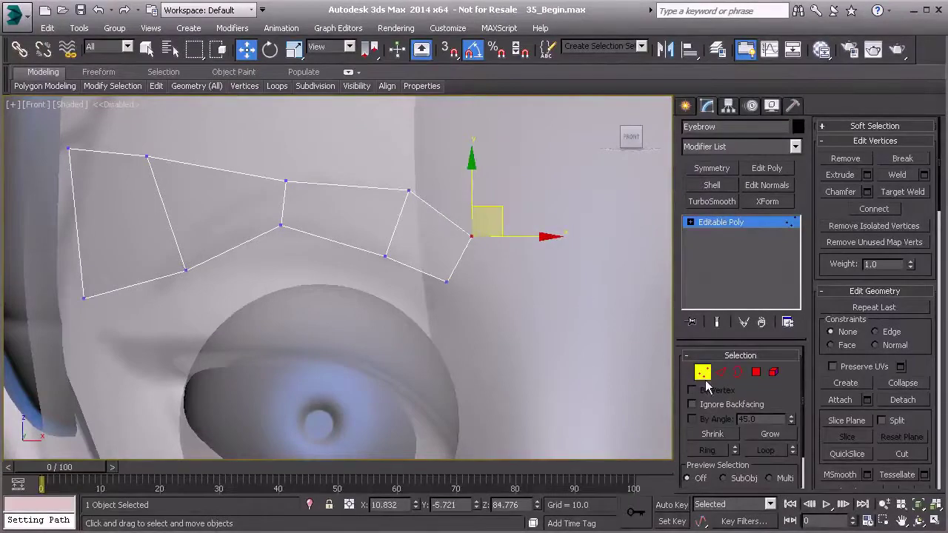
- Leave vertex editing on the Eyebrow and hide the head mesh to expose the reference drawing
click(704, 377)
click(589, 311)
right_click(568, 260)
mouse_move(597, 235)
click(600, 219)
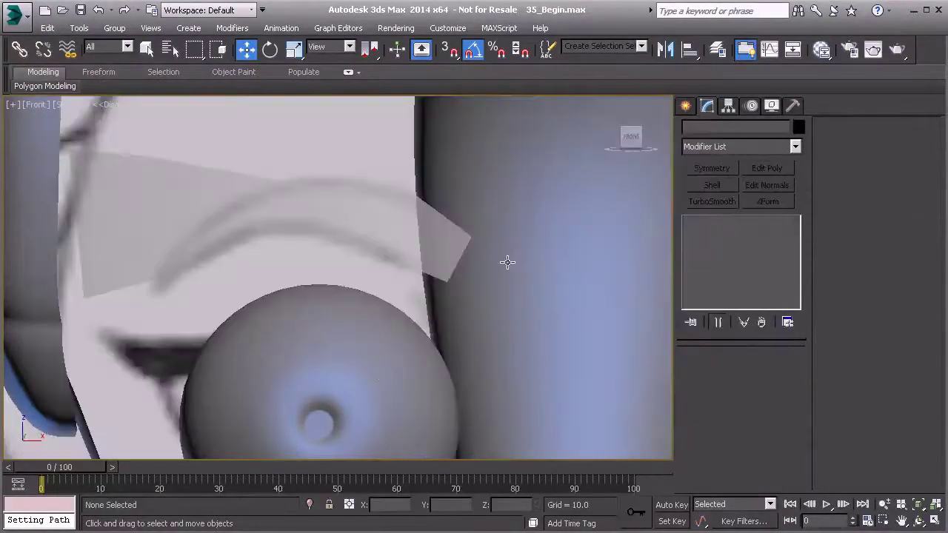
- Make the Plane004 mesh behind the eyebrow's inner end see-through and resume vertex editing on the Eyebrow
click(432, 271)
middle_drag(434, 271, 365, 274)
scroll(356, 277, down, 2)
click(391, 274)
scroll(369, 281, up, 4)
click(343, 248)
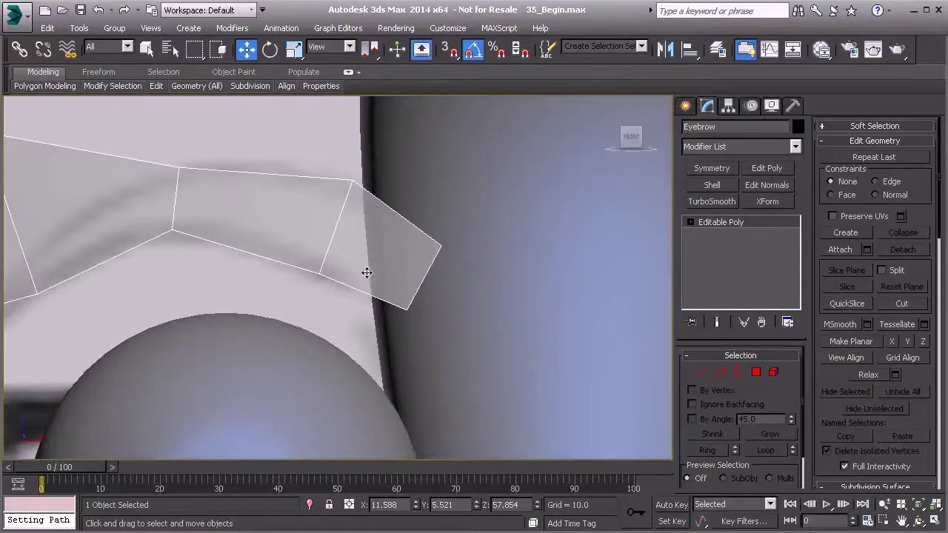
click(478, 332)
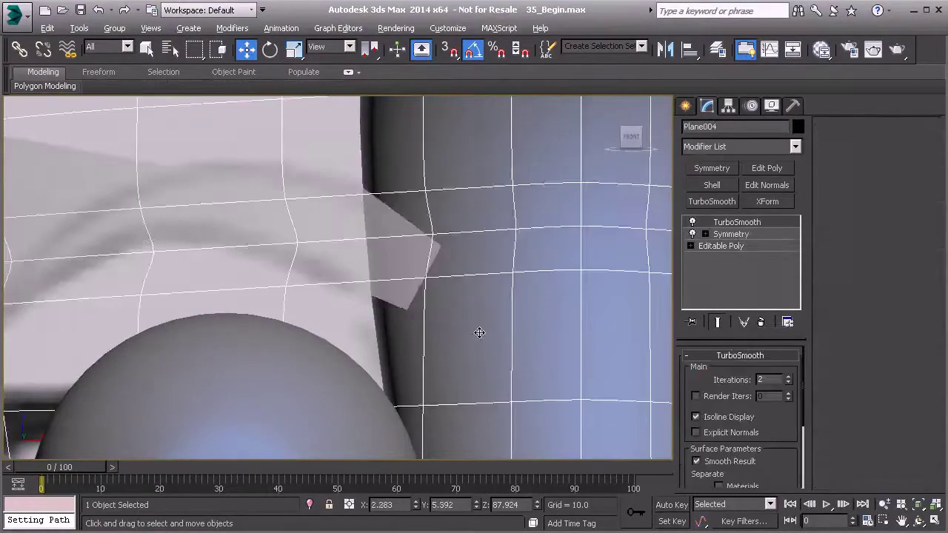
key(alt+x)
middle_drag(429, 318, 443, 324)
click(395, 269)
key(1)
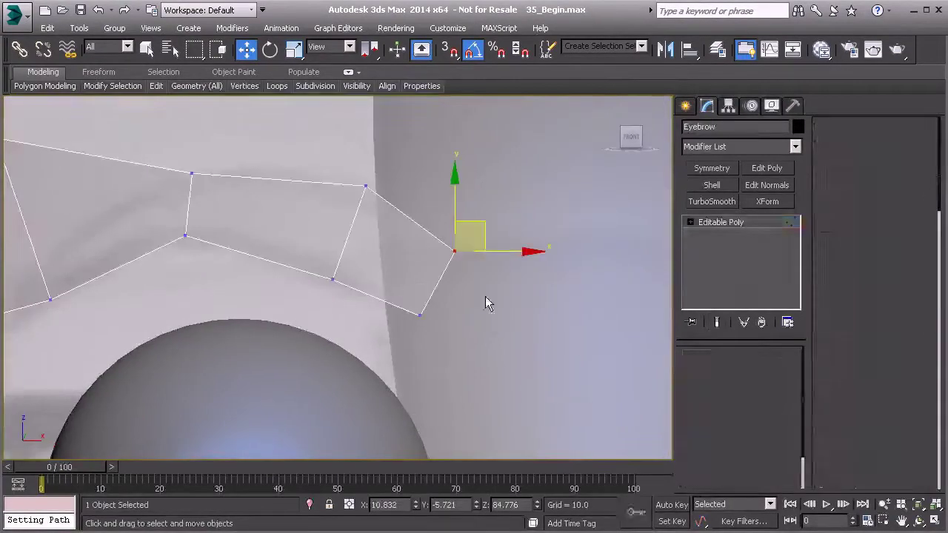
- Fit the two inner-end vertices and the middle upper vertex of the eyebrow to the drawn brow
click(422, 315)
drag(441, 293, 412, 273)
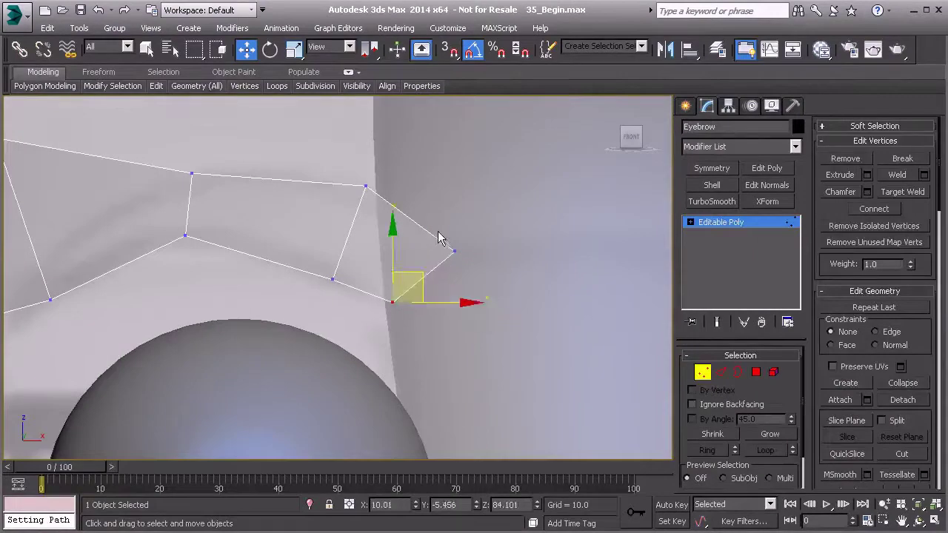
click(455, 251)
drag(477, 232, 461, 234)
middle_drag(211, 169, 286, 199)
click(267, 205)
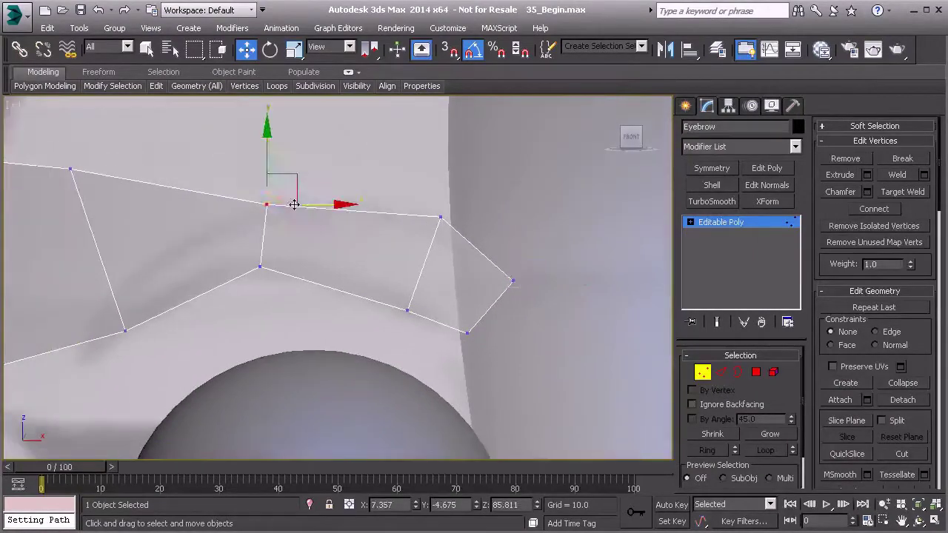
drag(296, 180, 317, 173)
- Pull the eyebrow's four outer vertices onto the drawn brow so the outer end tapers downward
middle_drag(82, 249, 220, 265)
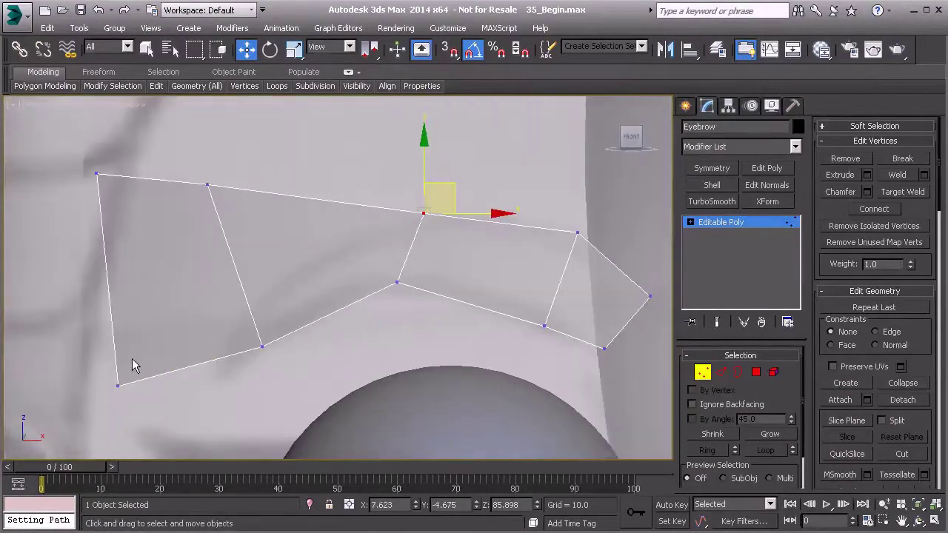
click(206, 182)
drag(239, 170, 310, 260)
click(96, 174)
drag(111, 159, 237, 331)
click(117, 385)
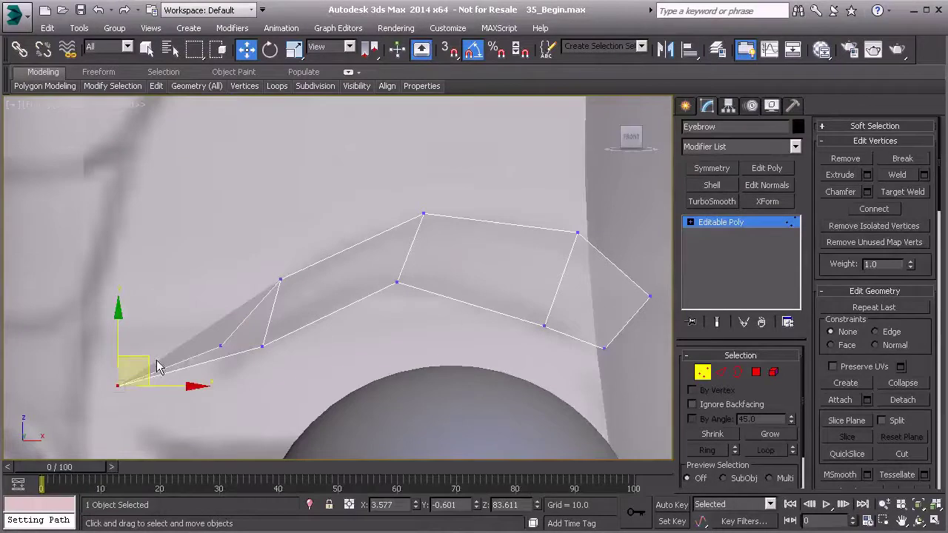
drag(157, 366, 314, 298)
click(220, 346)
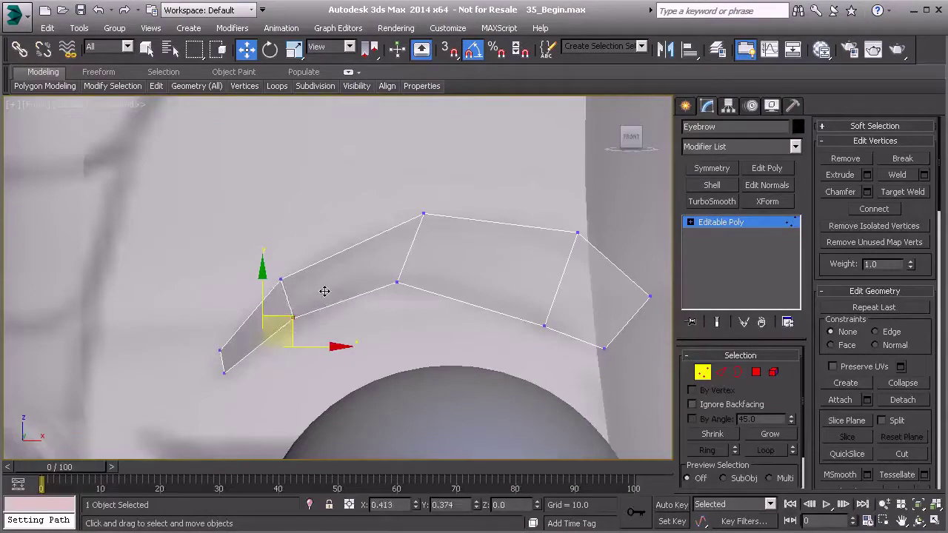
- Shift the eyebrow's middle lower vertex beneath the upper one and nudge the next column's two vertices to match the drawn brow
click(397, 283)
drag(423, 259, 450, 249)
click(544, 326)
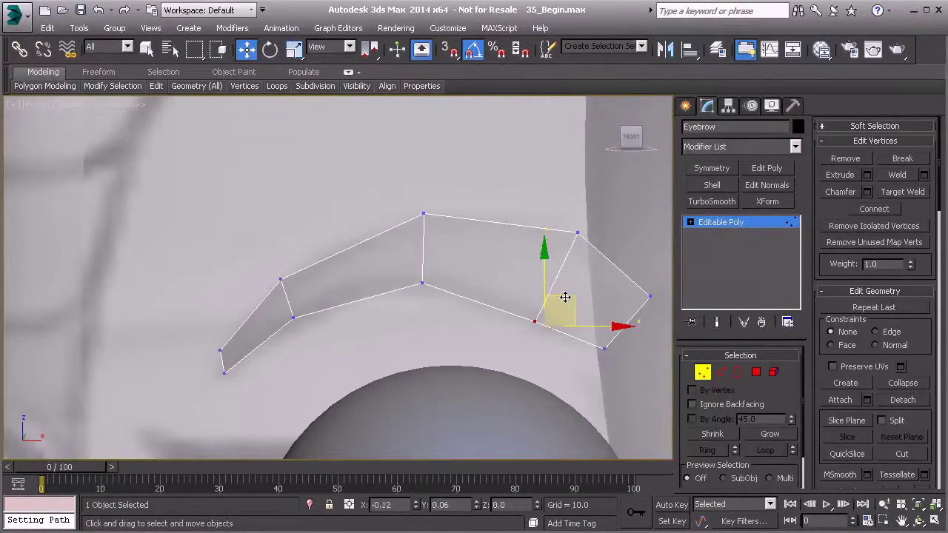
click(650, 297)
middle_drag(619, 299, 536, 294)
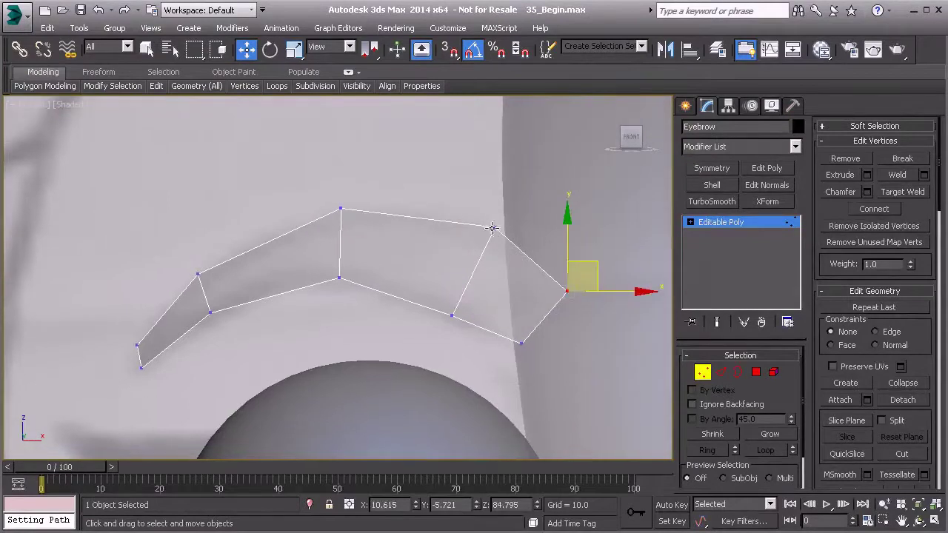
click(494, 226)
drag(520, 200, 511, 199)
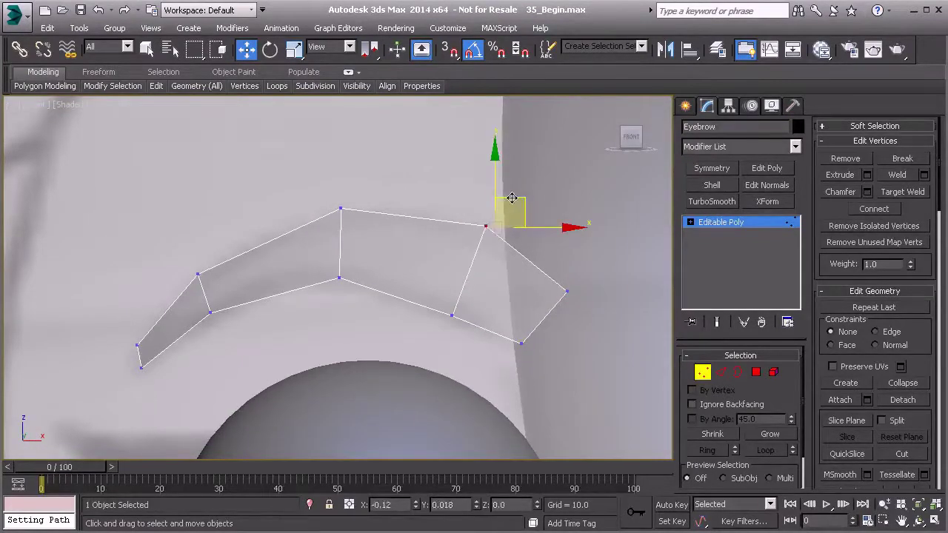
- Pull the eyebrow's inner-end vertices inward to shorten that end and adjust the lower vertex beside them
click(566, 291)
drag(588, 263, 535, 301)
middle_drag(483, 319, 407, 317)
click(376, 313)
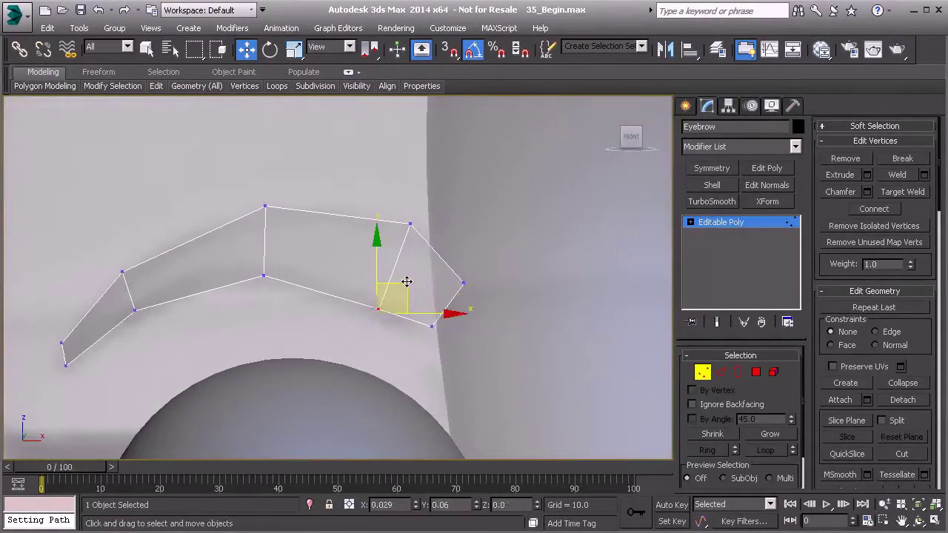
scroll(350, 286, down, 3)
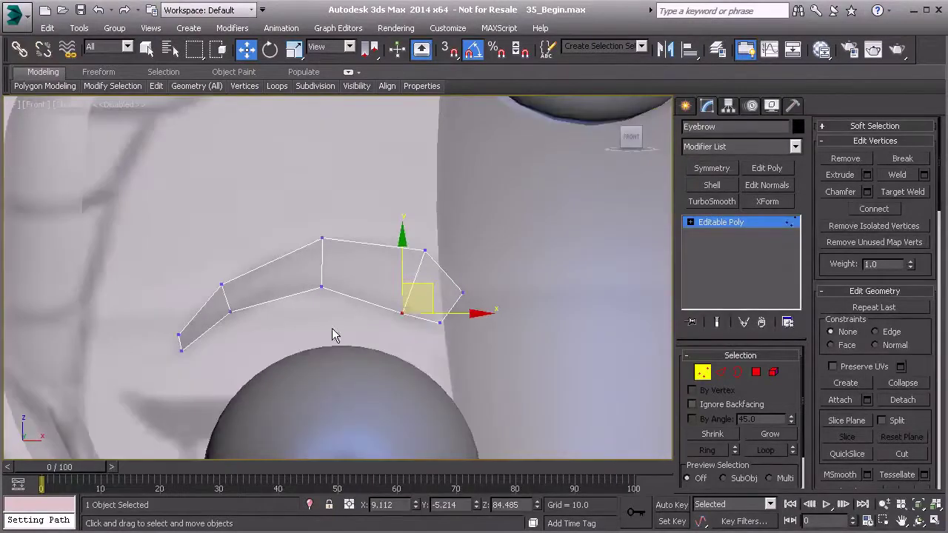
- Inset all the eyebrow's polygons by a small amount to create a thin rim around the shape
click(756, 374)
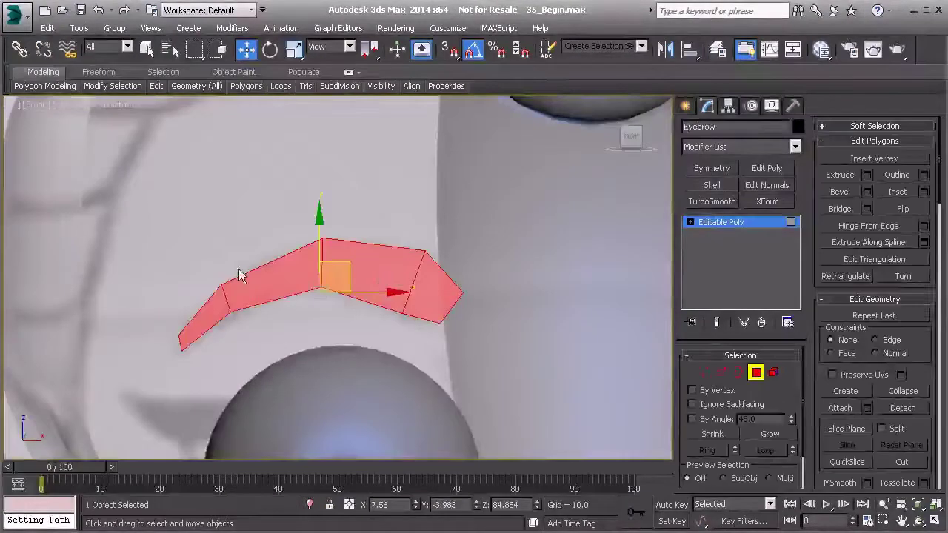
click(924, 192)
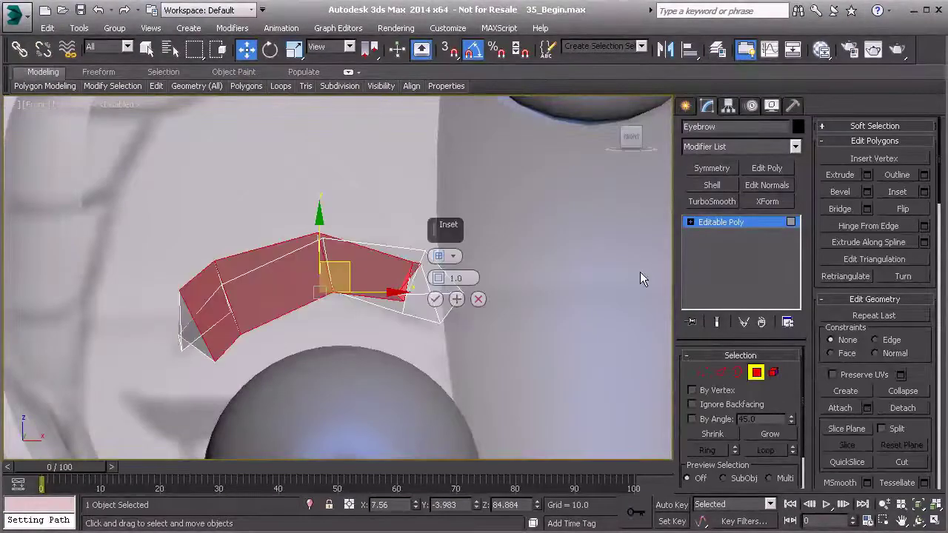
drag(438, 280, 431, 347)
drag(439, 275, 439, 271)
click(435, 300)
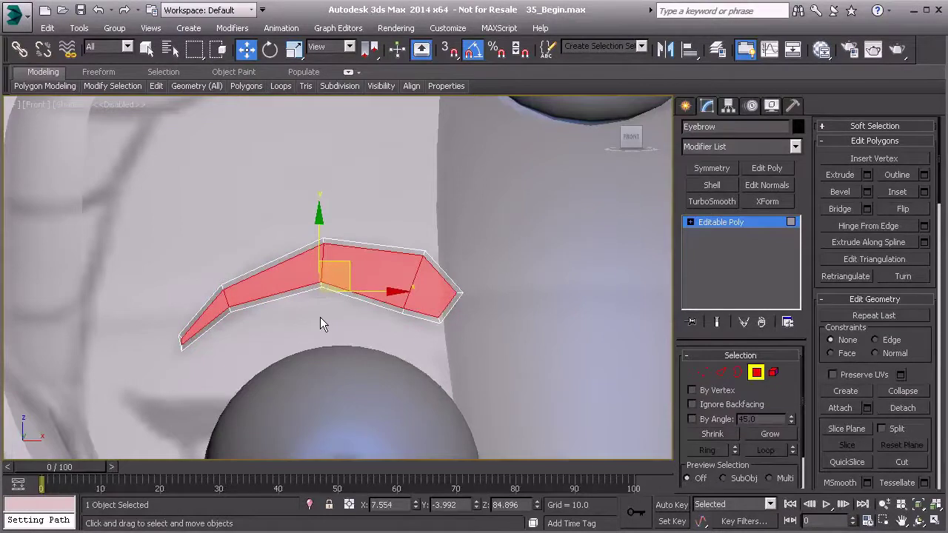
- Move the inset polygons slightly forward along Y in the perspective view to give the eyebrow thickness
key(p)
scroll(320, 317, down, 3)
alt+middle_drag(320, 317, 351, 340)
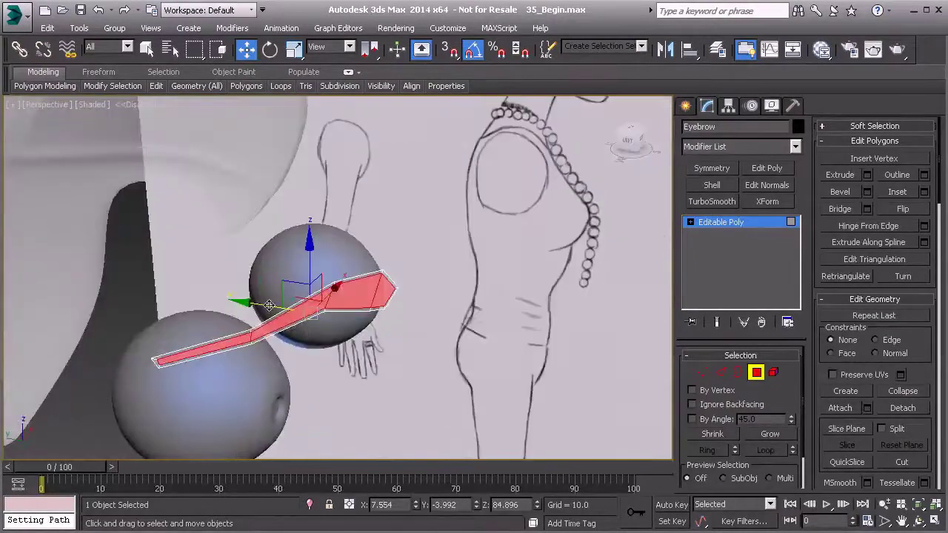
mouse_move(269, 305)
alt+middle_down()
mouse_move(195, 289)
mouse_move(240, 309)
mouse_move(412, 306)
mouse_move(341, 317)
alt+middle_up()
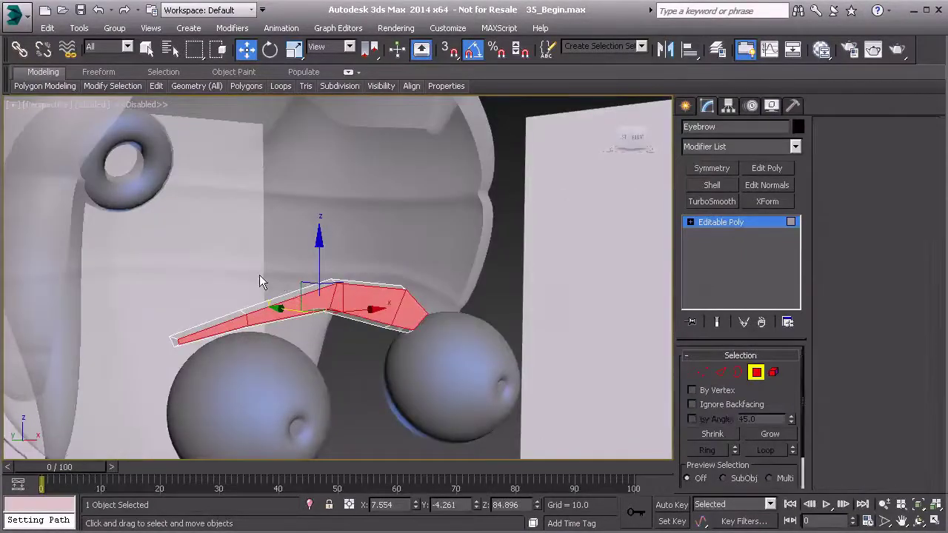
- Select the eyebrow's open border and scale it up slightly
key(3)
key(r)
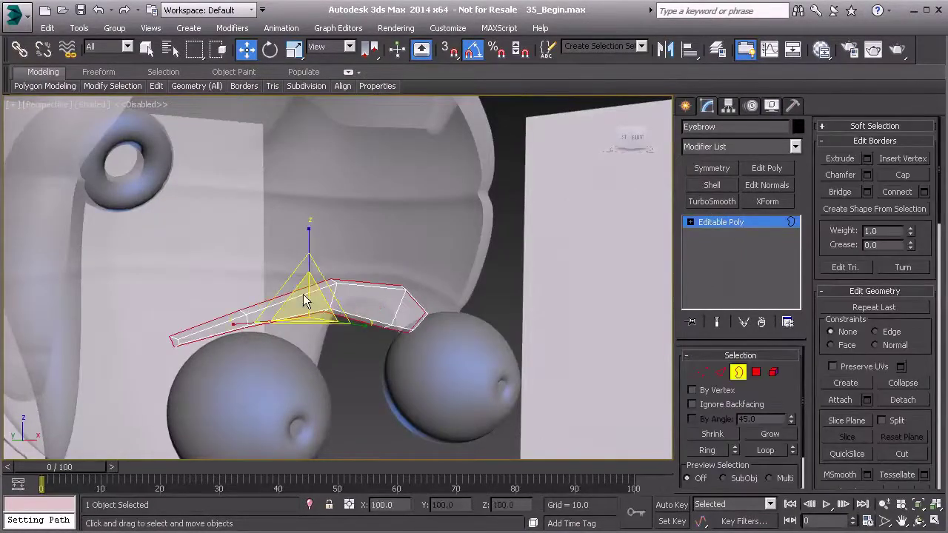
drag(304, 304, 304, 303)
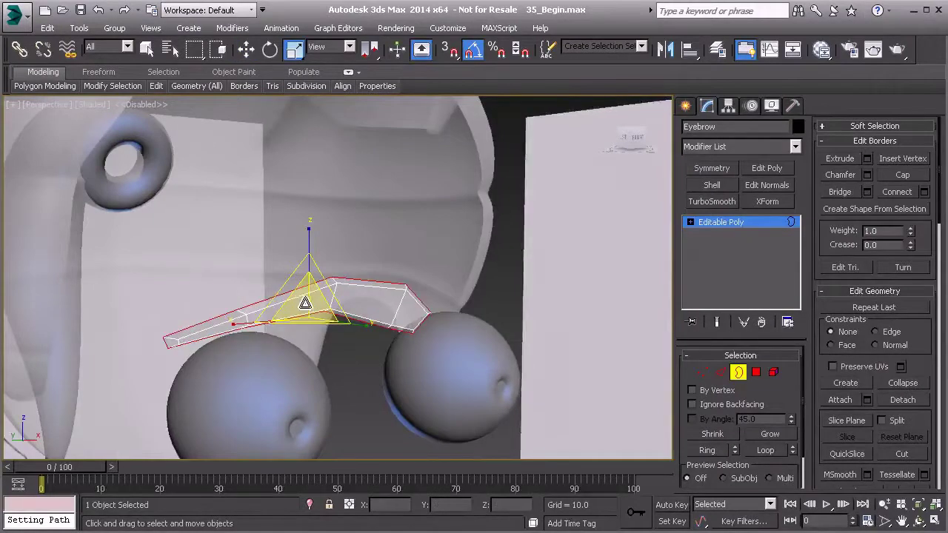
alt+middle_drag(305, 303, 306, 277)
- Move the inset vertices at the eyebrow's outer end closer to the tip in the front view
key(f)
scroll(307, 276, up, 2)
scroll(278, 334, up, 4)
key(1)
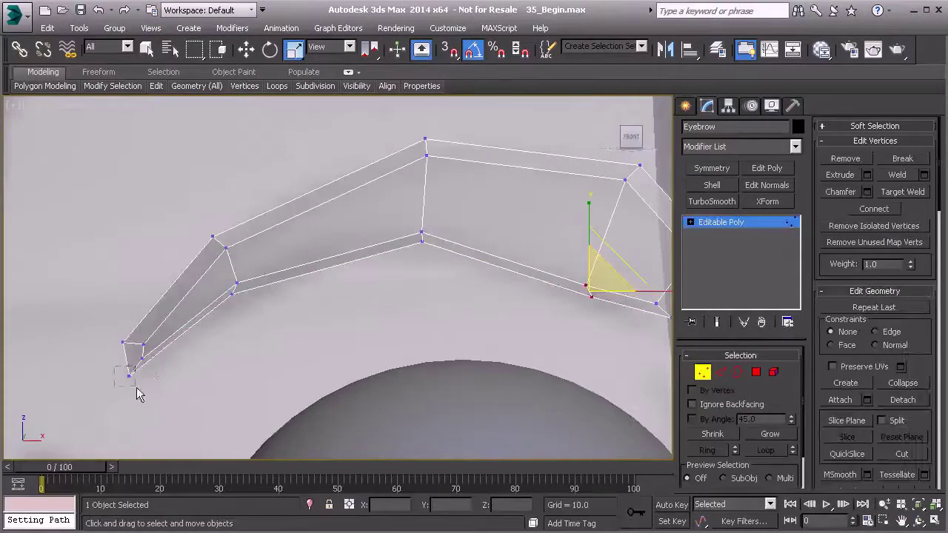
drag(137, 395, 155, 358)
key(w)
drag(174, 321, 168, 322)
middle_drag(307, 284, 195, 319)
scroll(196, 319, down, 2)
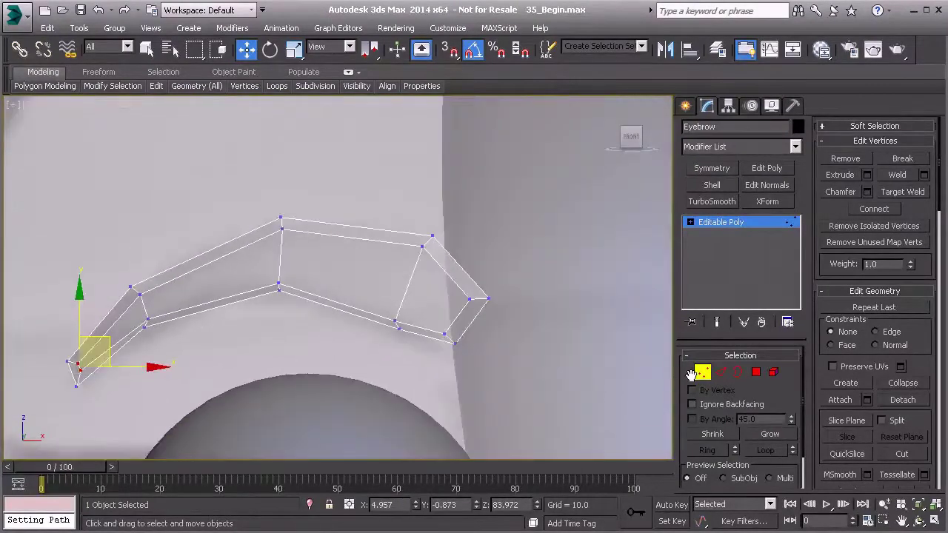
- Leave vertex editing on the Eyebrow and make the Plane004 mesh opaque again
click(701, 373)
scroll(518, 338, down, 6)
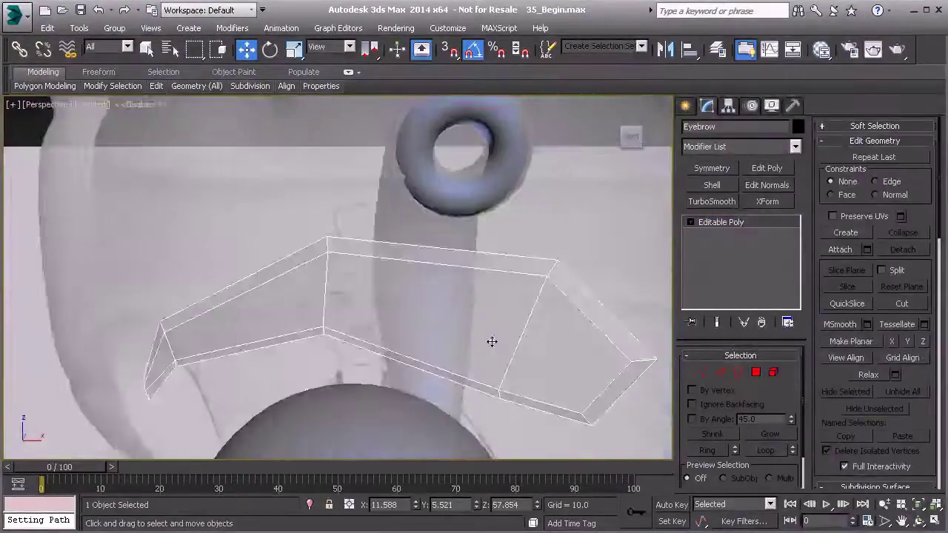
key(F3)
alt+middle_drag(379, 335, 432, 327)
key(F3)
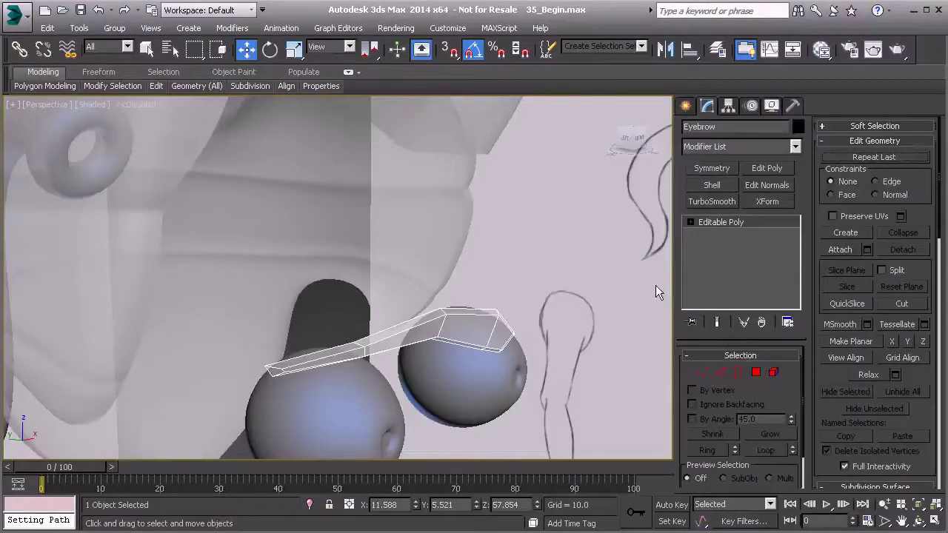
click(348, 256)
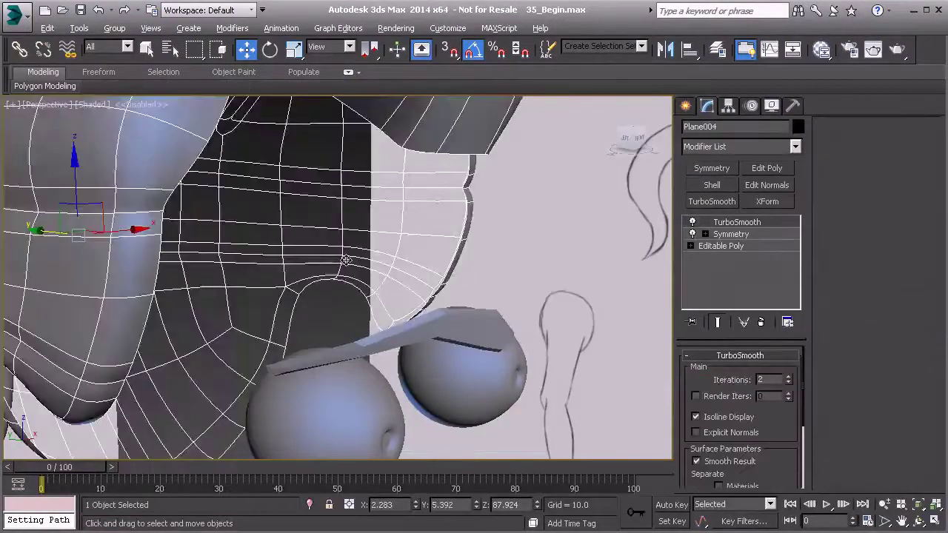
scroll(348, 267, down, 3)
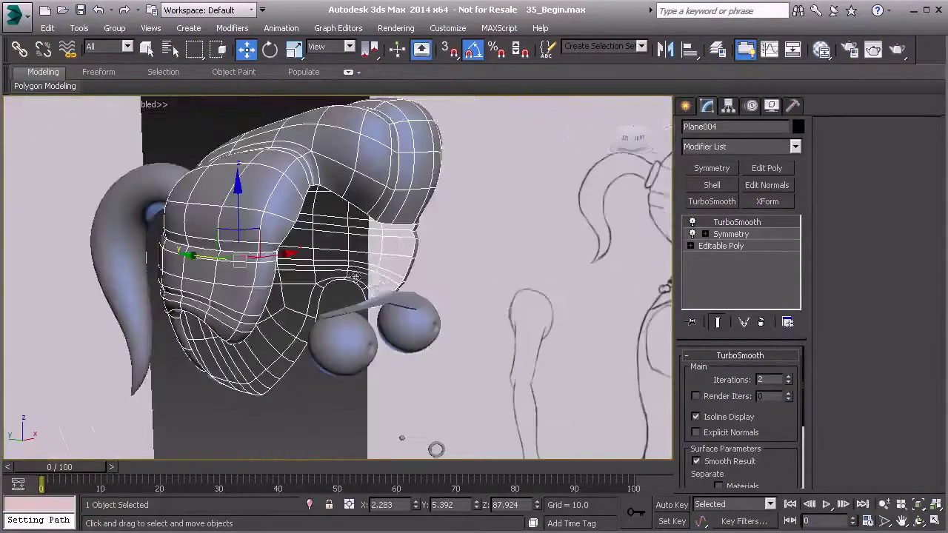
- Unhide the head mesh and turn off its see-through display
right_click(292, 398)
click(340, 329)
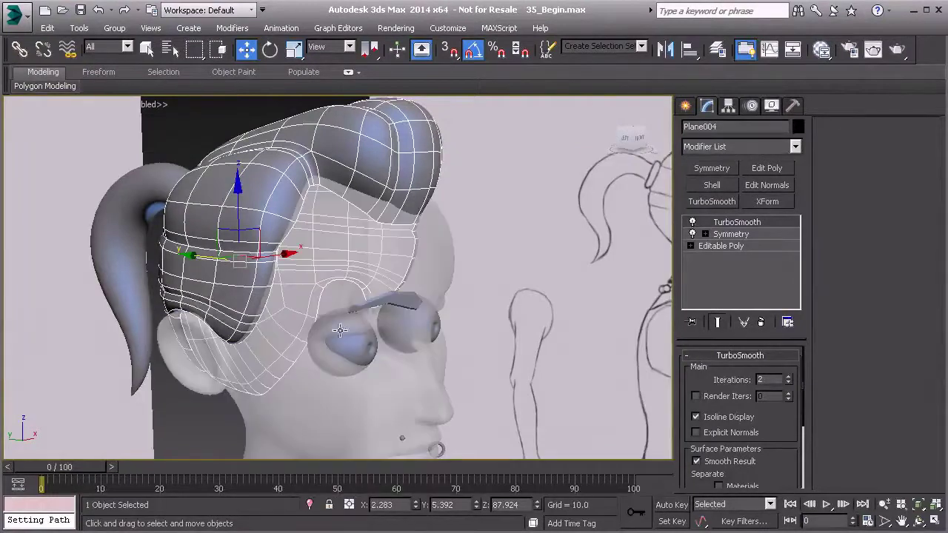
click(369, 284)
key(alt+x)
- Select the Eyebrow and center its pivot to the object
alt+middle_drag(366, 280, 261, 328)
scroll(319, 295, up, 4)
click(320, 294)
alt+middle_drag(320, 293, 407, 287)
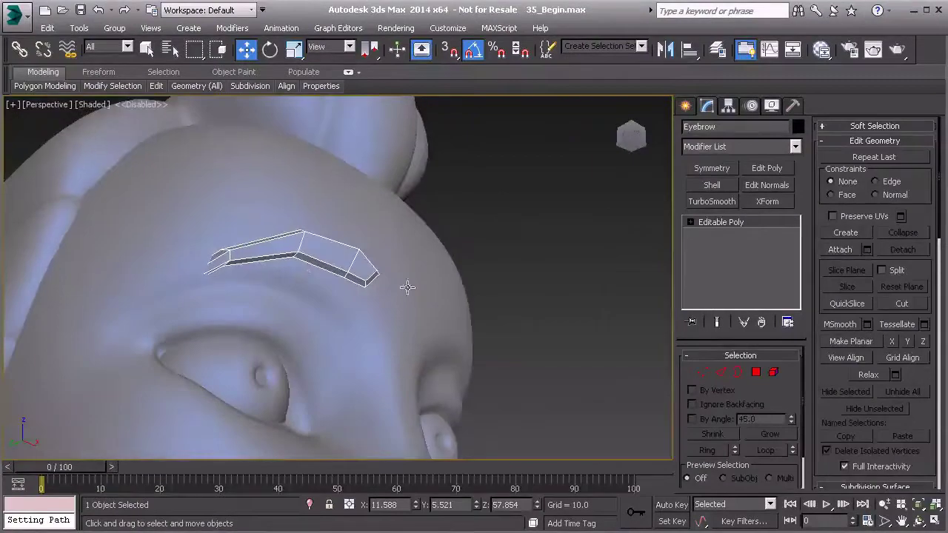
click(300, 253)
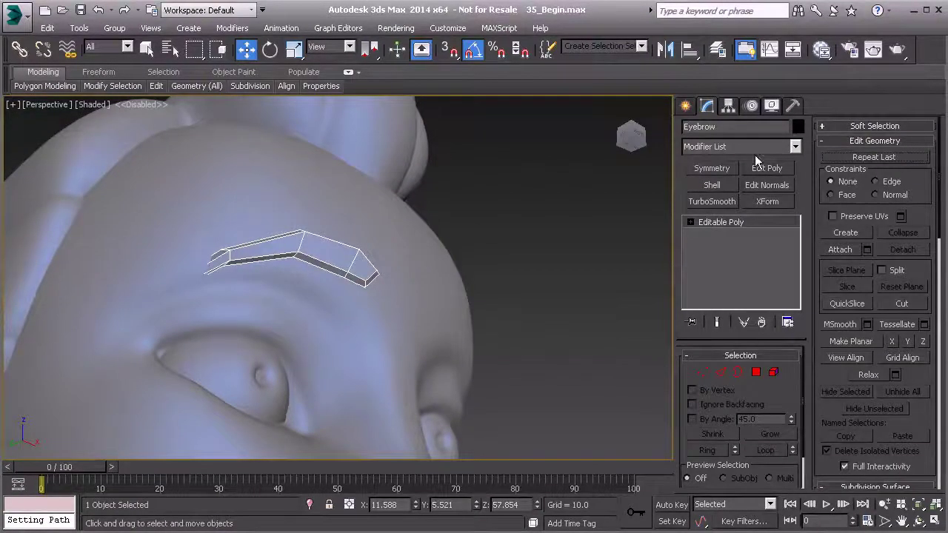
click(728, 105)
click(737, 202)
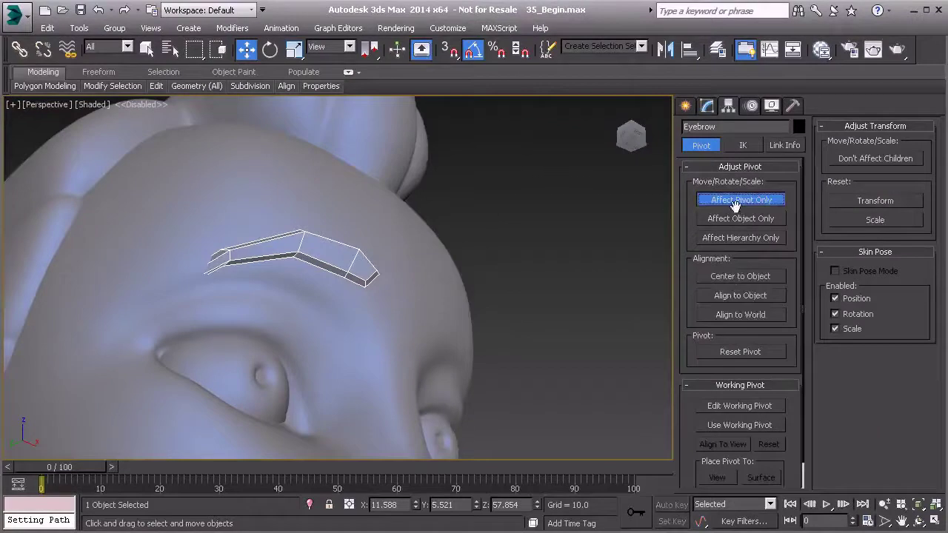
click(732, 276)
click(740, 200)
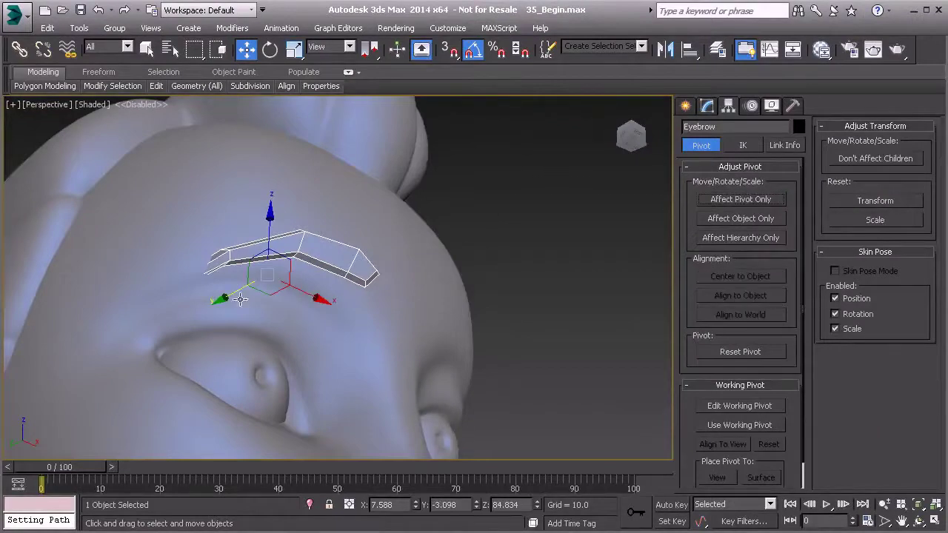
- Rotate the Eyebrow 5 degrees about Z and reposition it along Y against the head's brow surface
drag(240, 299, 209, 303)
mouse_move(210, 303)
alt+middle_down()
mouse_move(170, 281)
mouse_move(246, 310)
mouse_move(177, 297)
mouse_move(261, 345)
alt+middle_up()
key(e)
drag(265, 320, 270, 320)
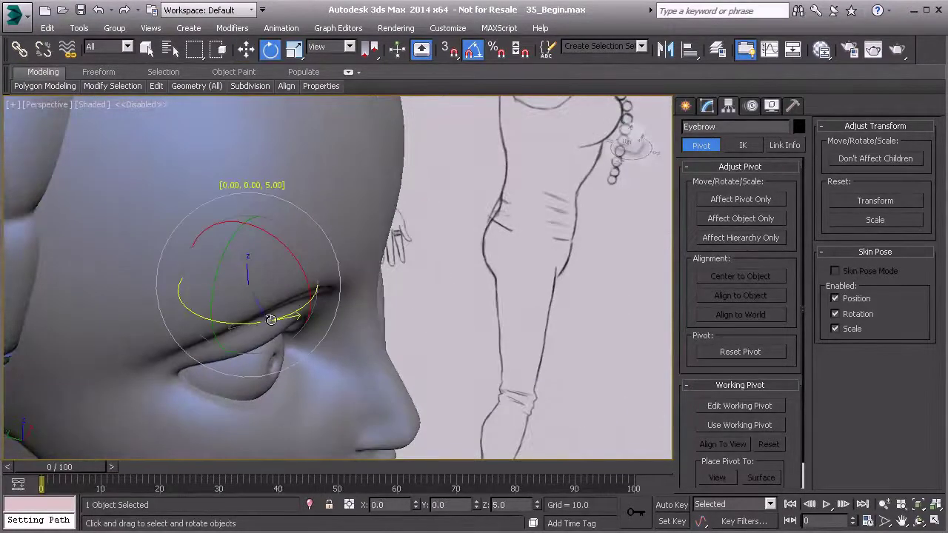
key(w)
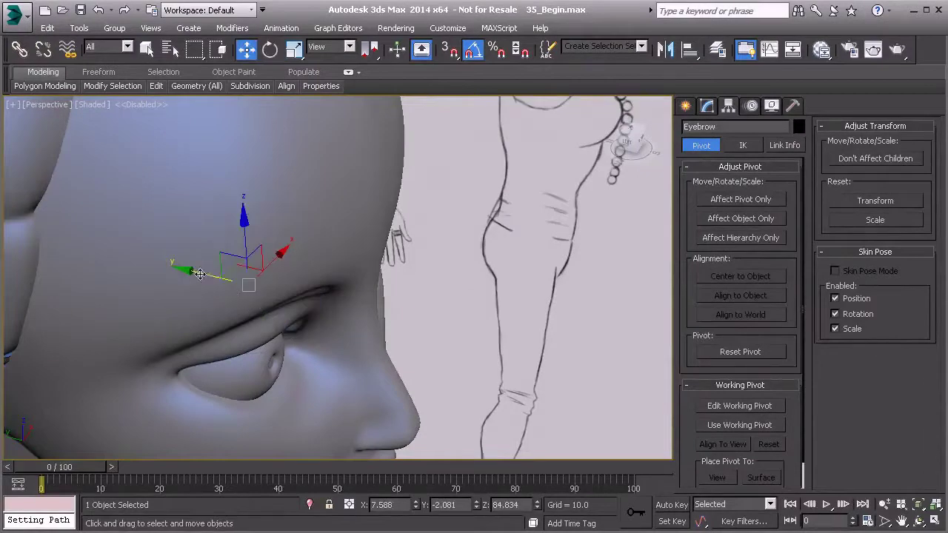
drag(199, 274, 248, 298)
- Move the vertices at the eyebrow's outer tip back along Y to fit the side of the head
key(1)
alt+middle_drag(292, 342, 272, 314)
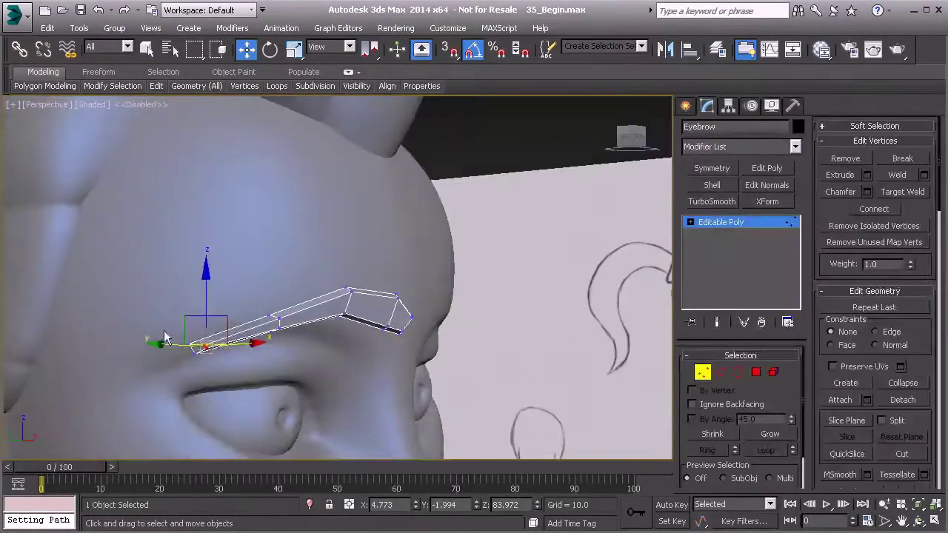
alt+middle_drag(215, 382, 176, 383)
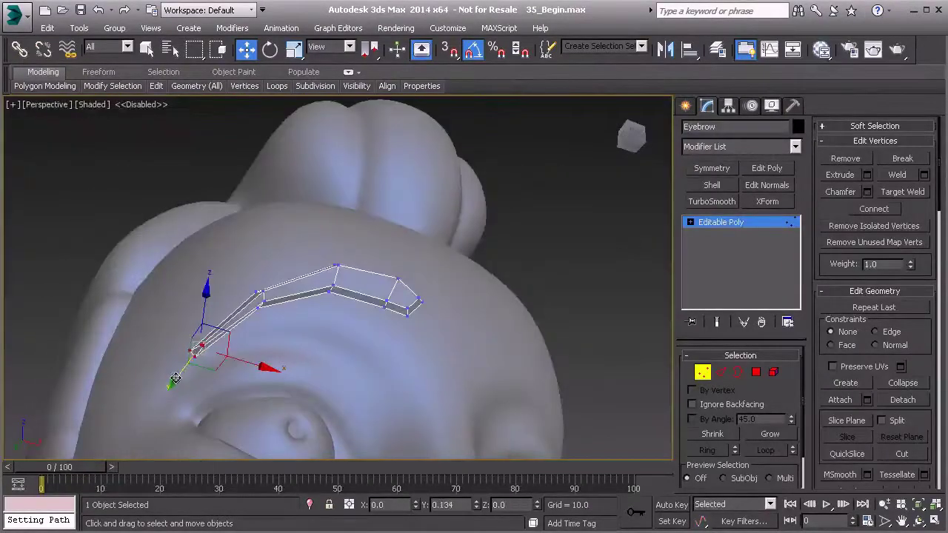
drag(174, 378, 172, 381)
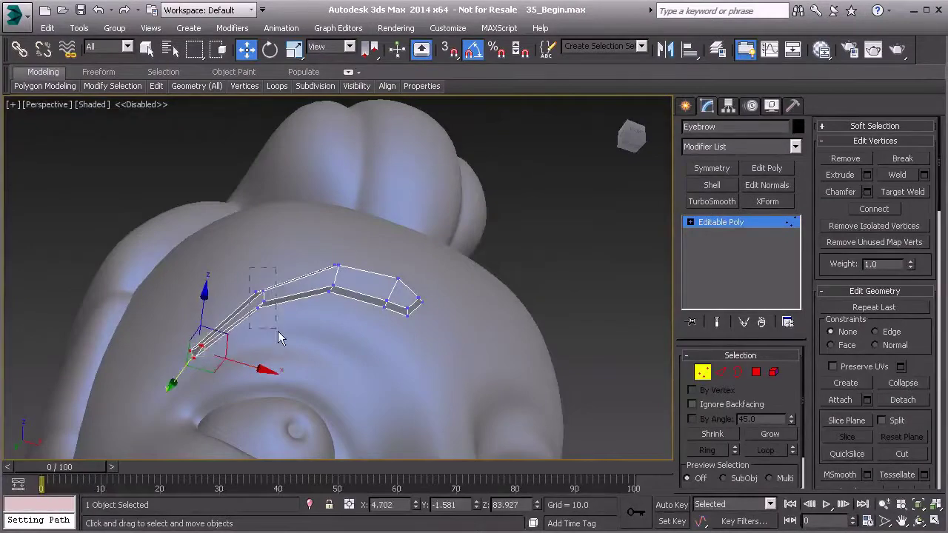
- Move the vertex column beside the eyebrow's outer tip back along Y to follow the head's curvature
drag(278, 332, 278, 332)
alt+middle_drag(279, 335, 325, 379)
drag(206, 291, 201, 290)
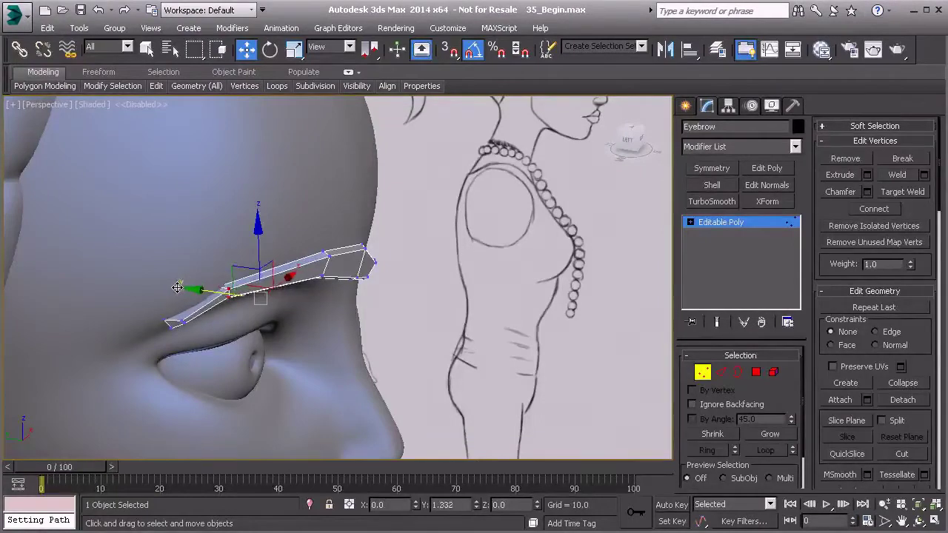
mouse_move(177, 288)
alt+middle_down()
mouse_move(319, 318)
mouse_move(387, 289)
alt+middle_up()
drag(251, 284, 209, 284)
- Fit the eyebrow's middle and inner-end vertices to the forehead surface by moving them along Y
alt+middle_drag(210, 284, 362, 281)
alt+middle_drag(404, 345, 312, 311)
drag(308, 300, 264, 292)
alt+middle_drag(226, 285, 289, 296)
drag(358, 335, 320, 294)
alt+middle_drag(219, 293, 378, 328)
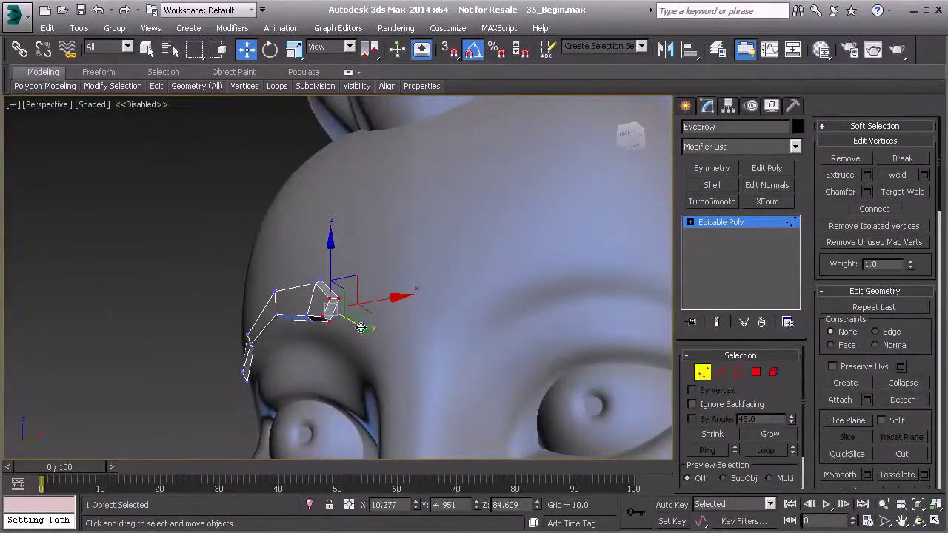
drag(361, 327, 365, 329)
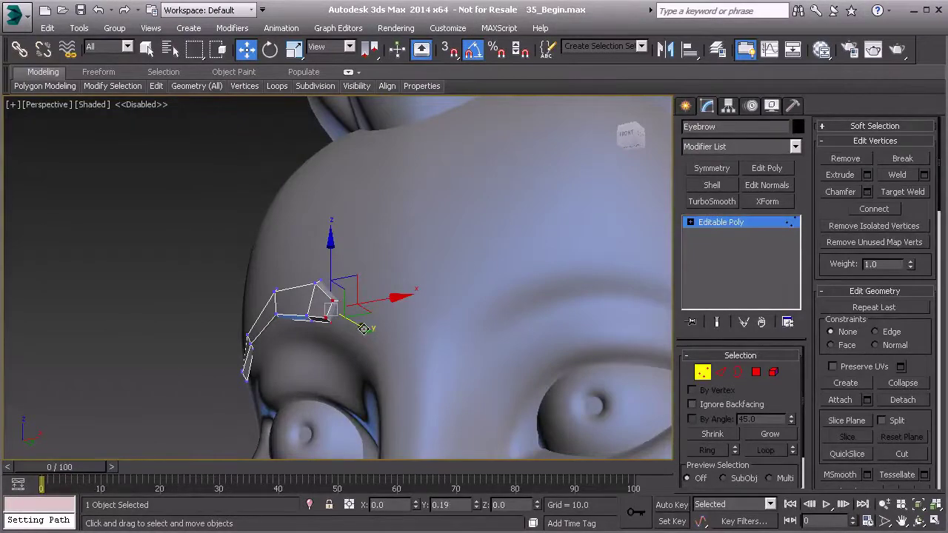
alt+middle_drag(363, 329, 405, 349)
- Smooth the Eyebrow with a TurboSmooth modifier using 2 iterations and Isoline Display
click(724, 222)
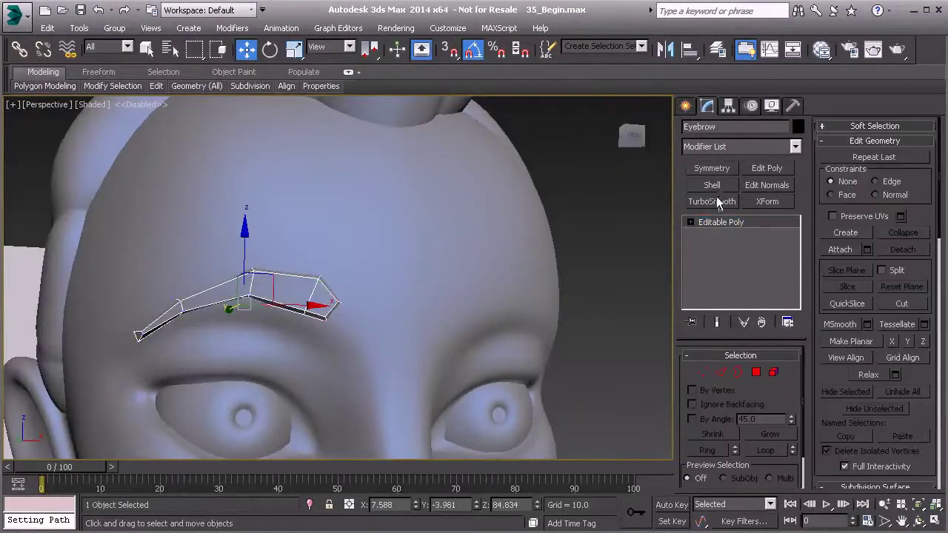
click(712, 202)
alt+middle_drag(297, 332, 438, 315)
scroll(296, 326, up, 3)
middle_drag(178, 329, 244, 314)
click(788, 377)
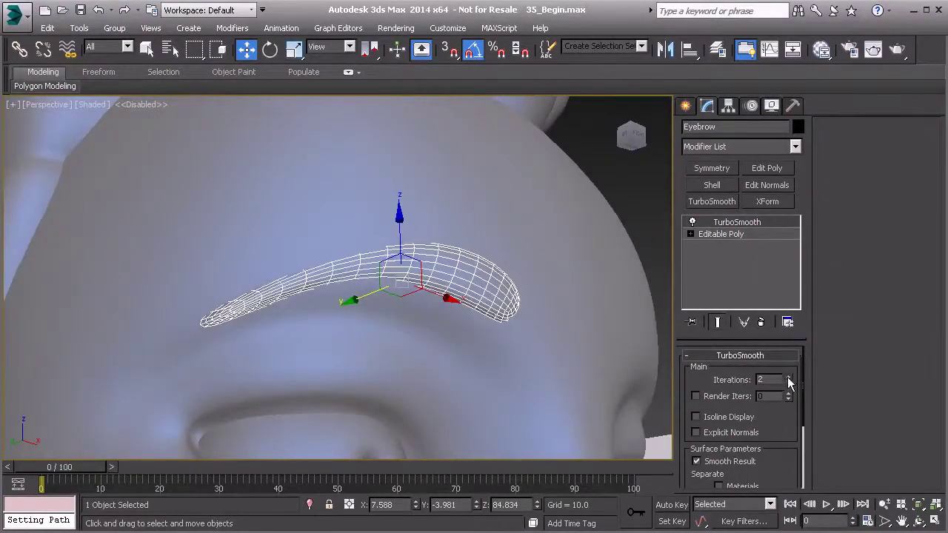
click(697, 417)
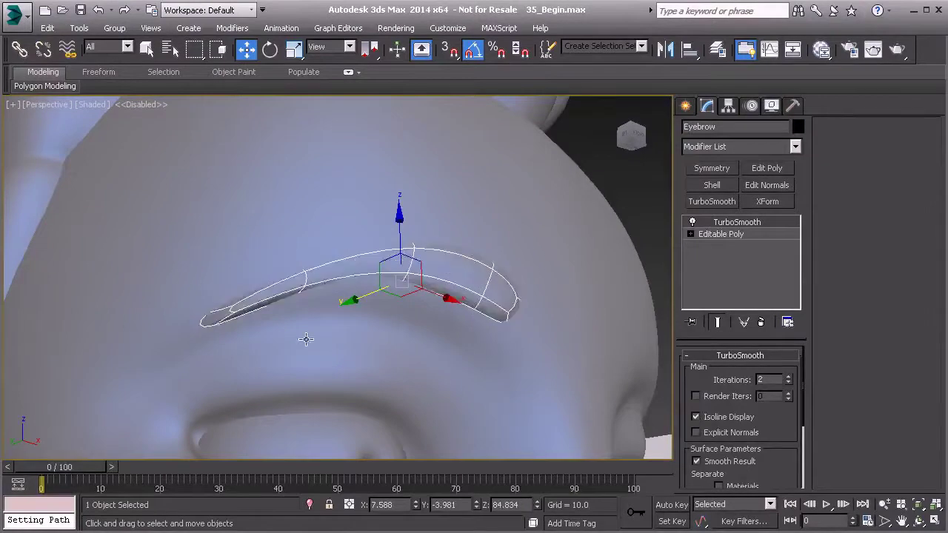
- Reposition the vertices at the Eyebrow's outer tip so it sits against the side of the head when smoothed
alt+middle_drag(306, 339, 305, 335)
click(700, 234)
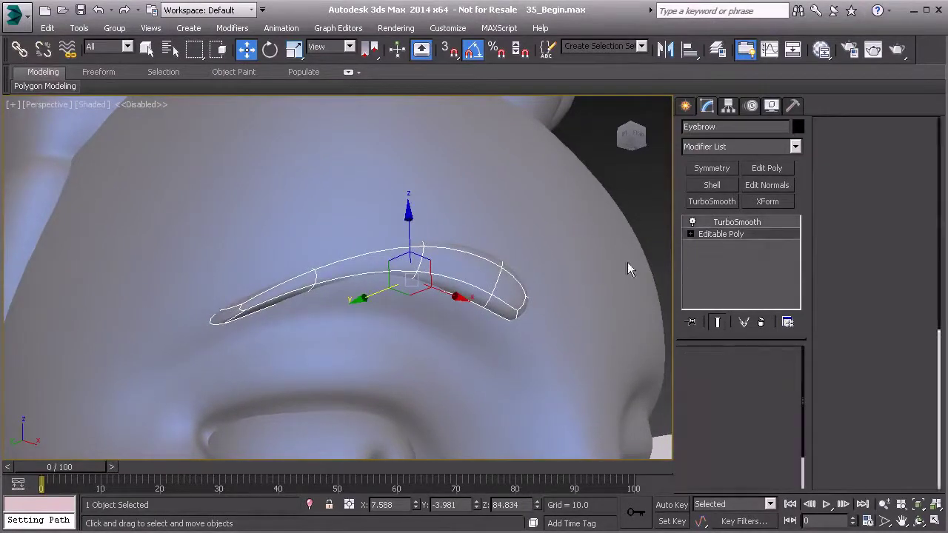
key(1)
click(205, 313)
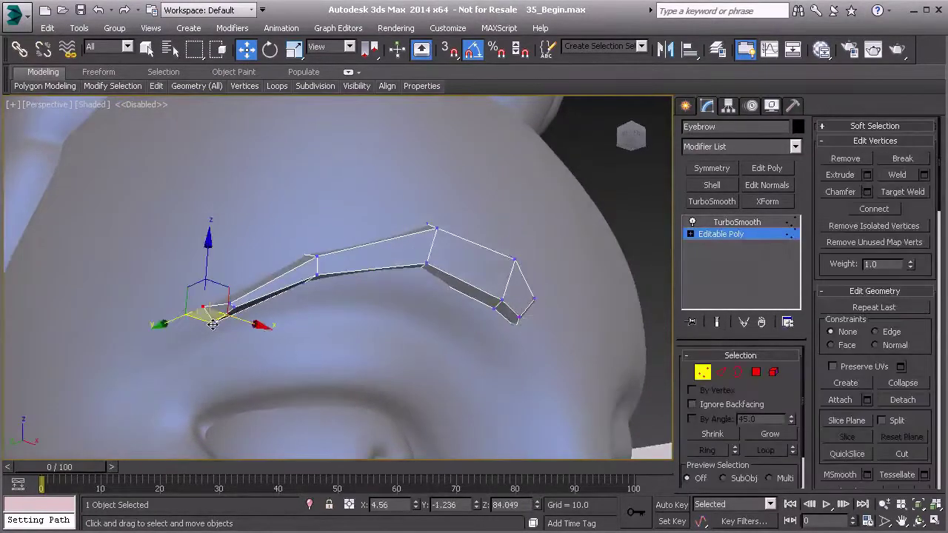
drag(213, 325, 164, 332)
alt+middle_drag(230, 331, 245, 319)
scroll(245, 318, up, 3)
click(217, 295)
drag(239, 278, 235, 286)
click(729, 224)
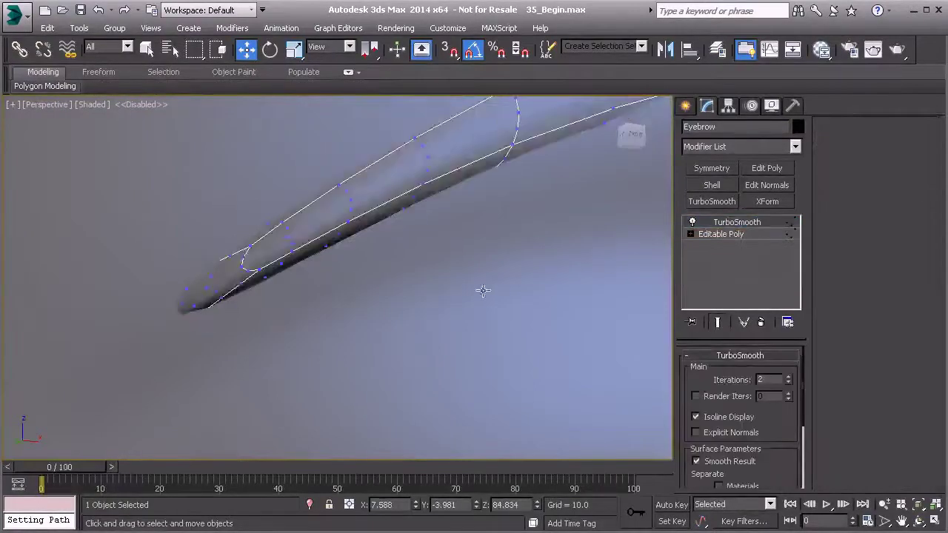
- Compare the Eyebrow's base mesh and smoothed shape from several angles to check how it fits the forehead
scroll(482, 292, down, 3)
alt+middle_drag(482, 291, 452, 293)
click(751, 234)
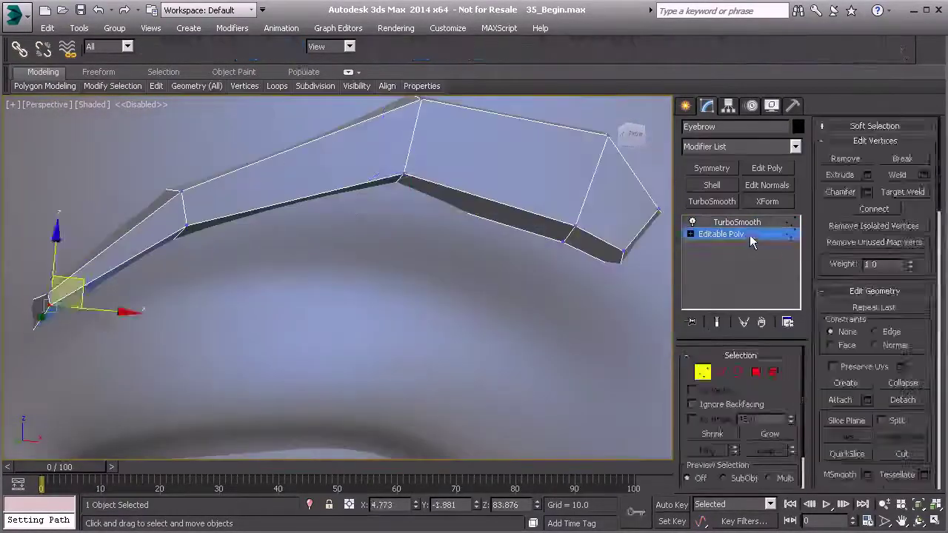
scroll(379, 222, down, 4)
click(717, 225)
scroll(497, 234, down, 3)
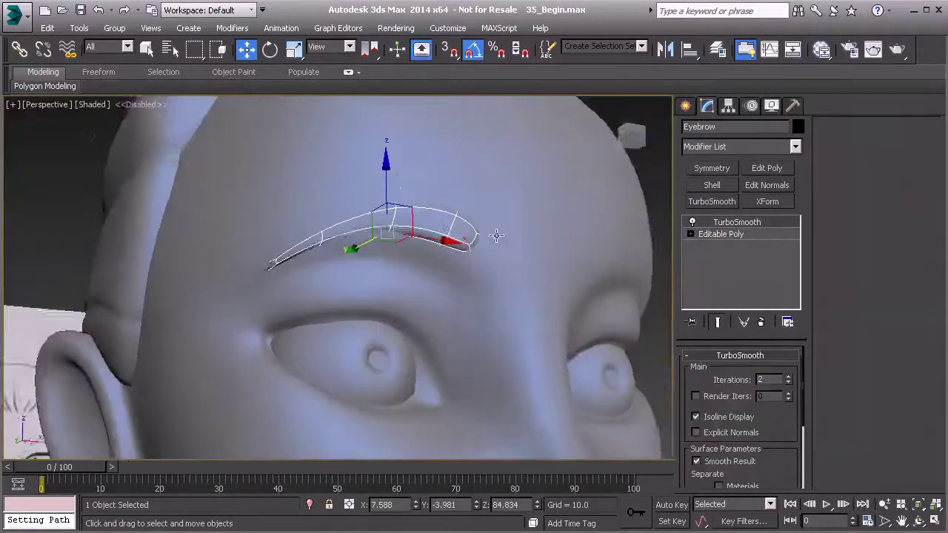
alt+middle_drag(498, 235, 431, 226)
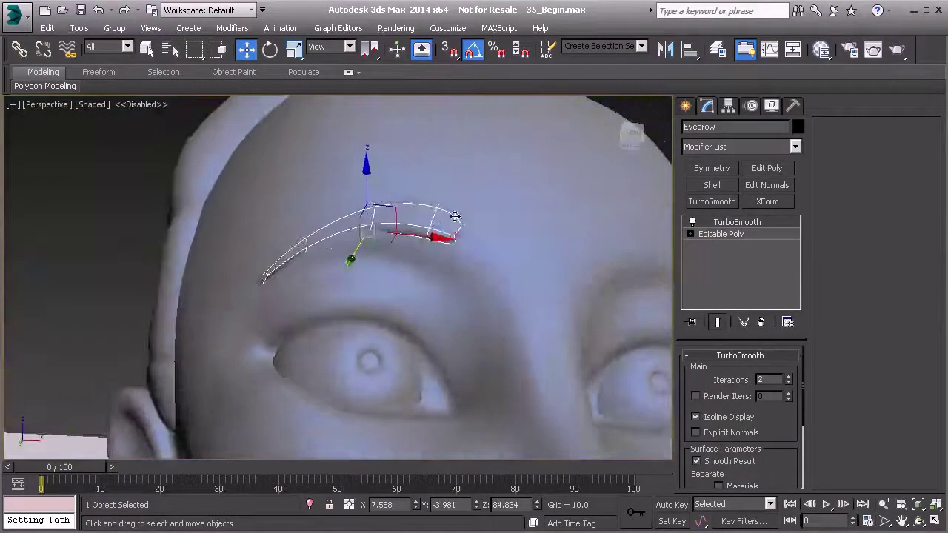
scroll(386, 218, up, 5)
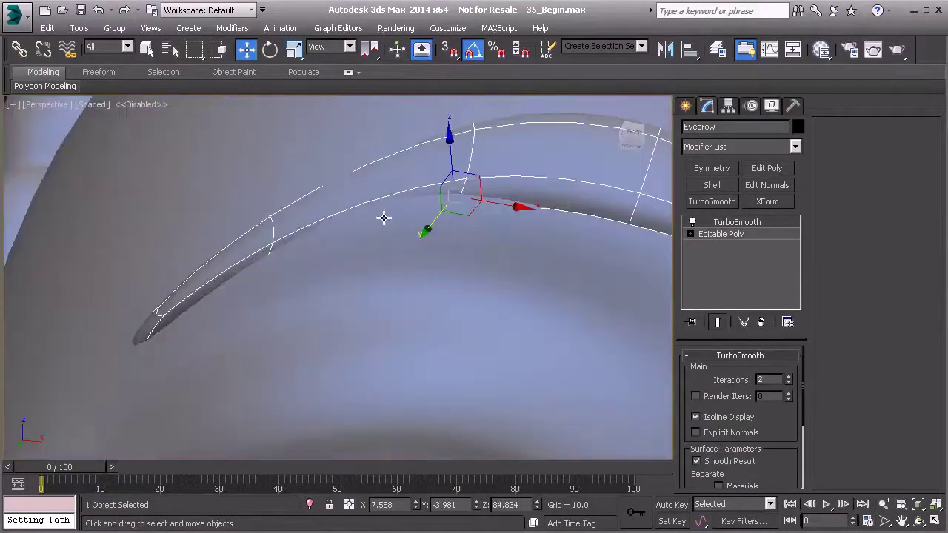
scroll(384, 217, up, 1)
- Show the smoothed result while editing and move the front polygon between the eyebrow's outer section and middle back along Y
click(726, 234)
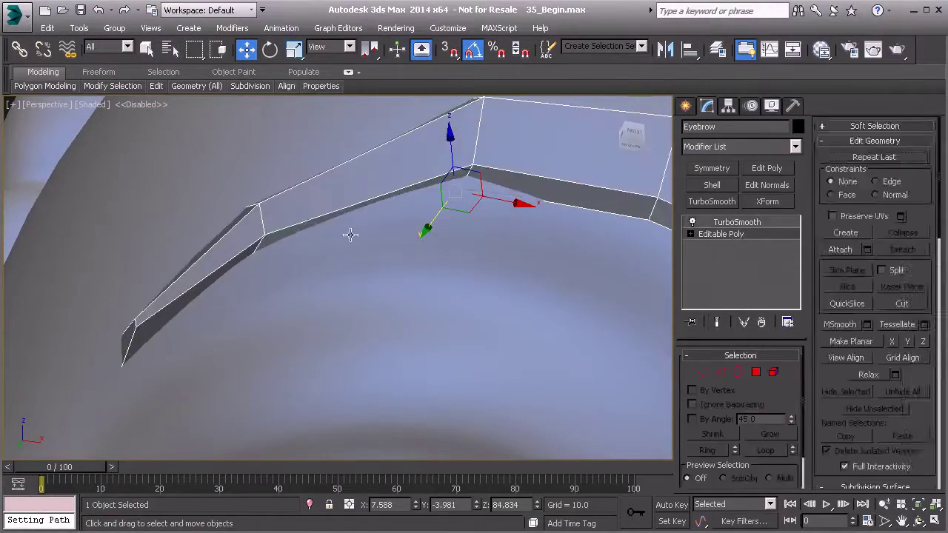
key(1)
click(755, 373)
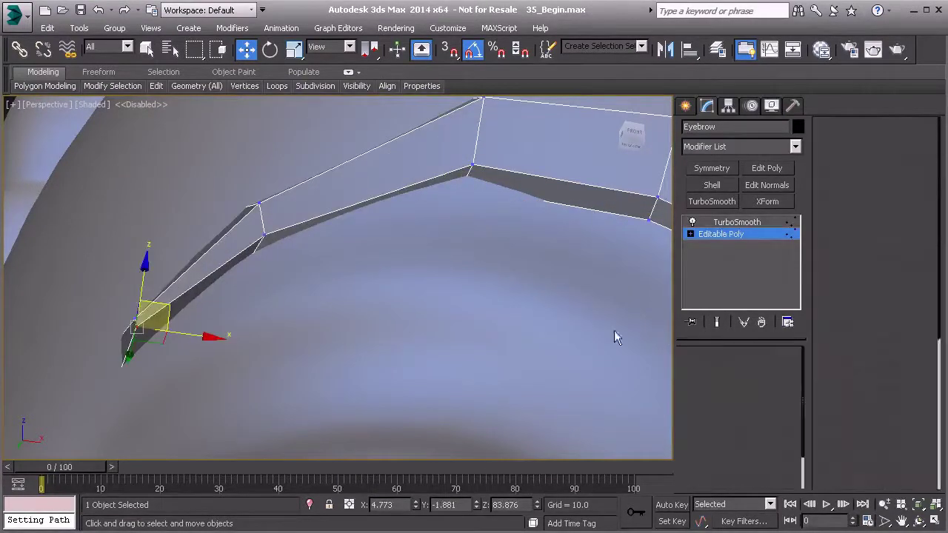
click(368, 186)
alt+middle_drag(305, 232, 342, 199)
click(717, 322)
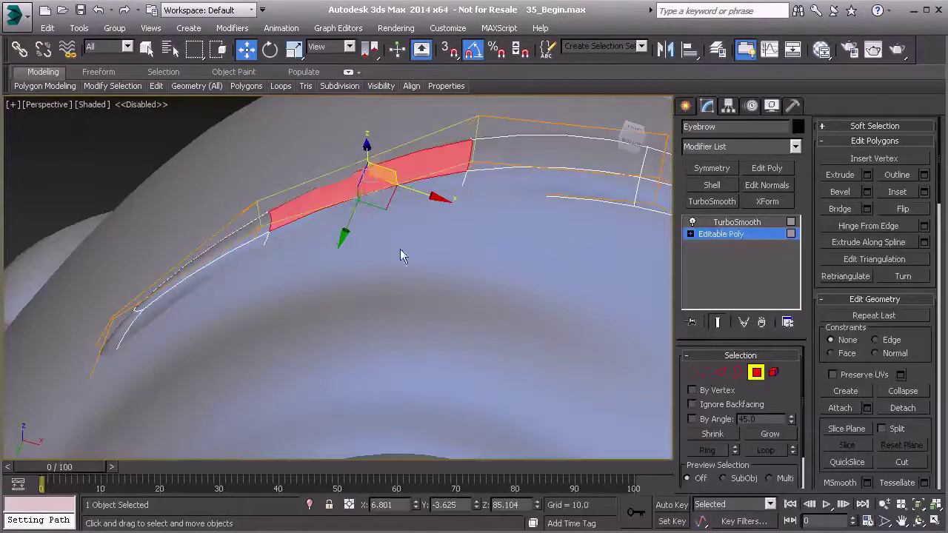
drag(345, 232, 349, 218)
- Move a single eyebrow vertex along Y to follow the forehead's curve
alt+middle_drag(372, 191, 374, 240)
key(1)
click(368, 232)
drag(372, 274, 375, 291)
alt+middle_drag(402, 245, 434, 237)
- Adjust the vertical front edges near the eyebrow's inner end and at its middle along Y to even out the thickness
key(2)
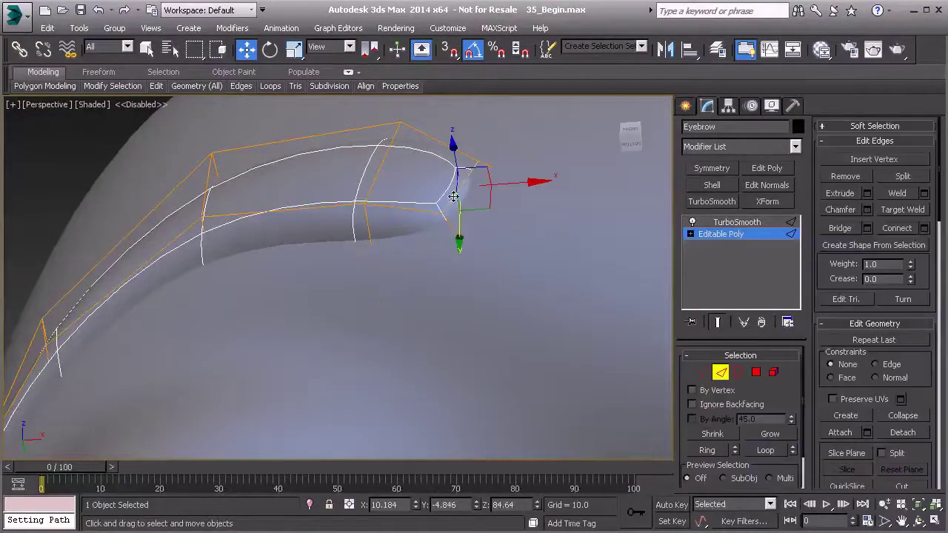
click(380, 174)
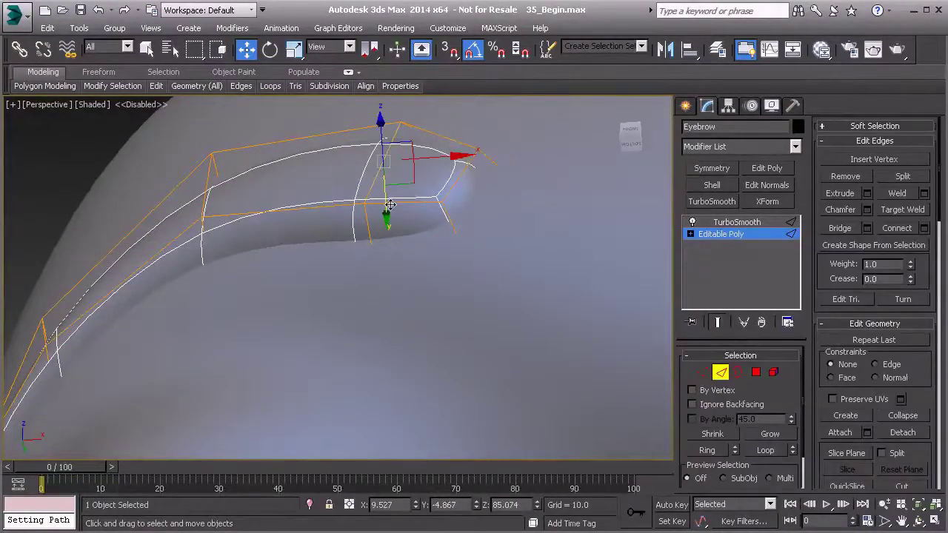
drag(391, 204, 386, 192)
click(207, 199)
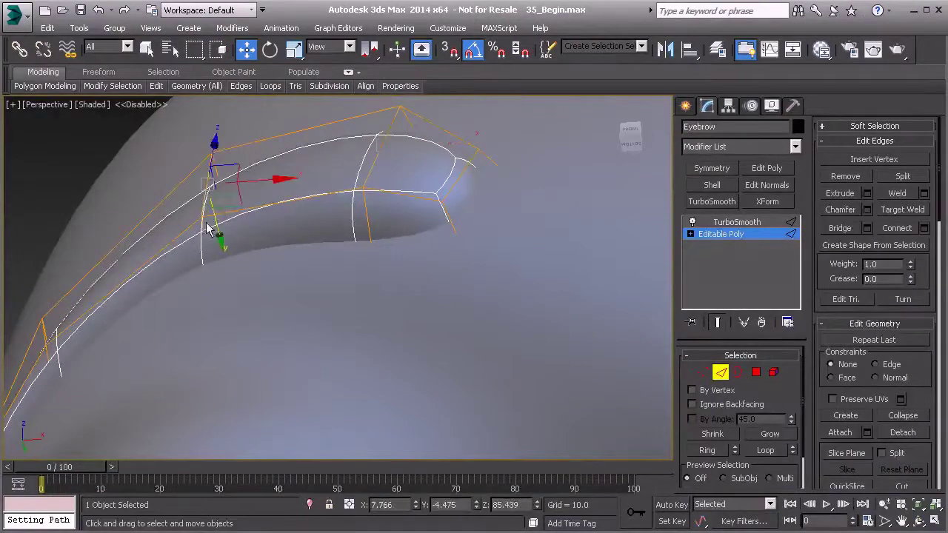
drag(213, 232, 218, 245)
- Nudge the lower vertex near the eyebrow's inner end along Y and leave vertex editing
alt+middle_drag(319, 182, 361, 274)
key(1)
click(287, 258)
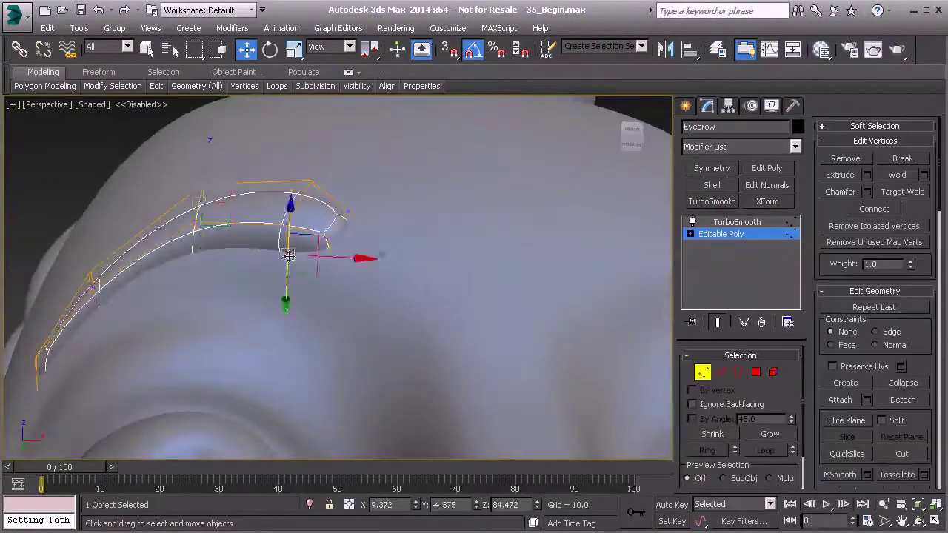
alt+middle_drag(288, 260, 286, 228)
scroll(286, 258, up, 4)
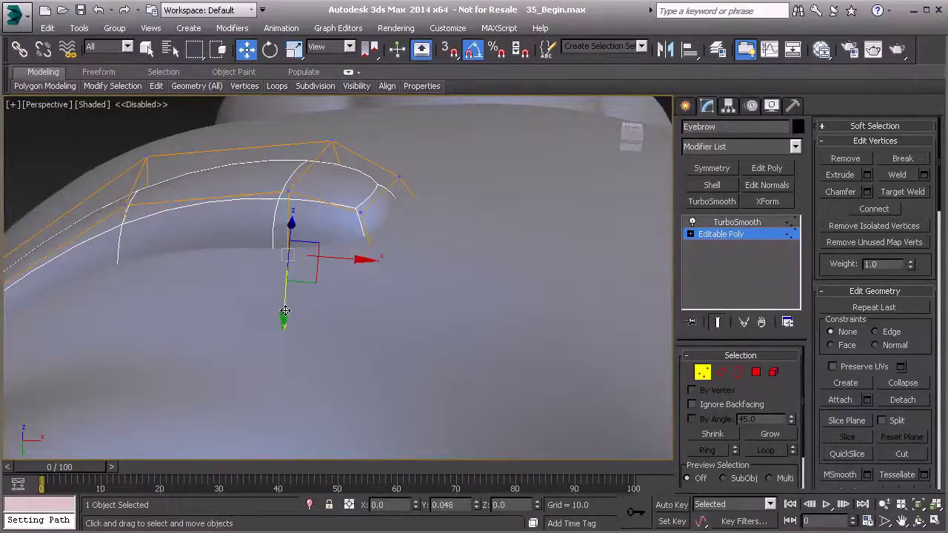
alt+middle_drag(285, 310, 385, 301)
click(725, 236)
scroll(552, 256, down, 4)
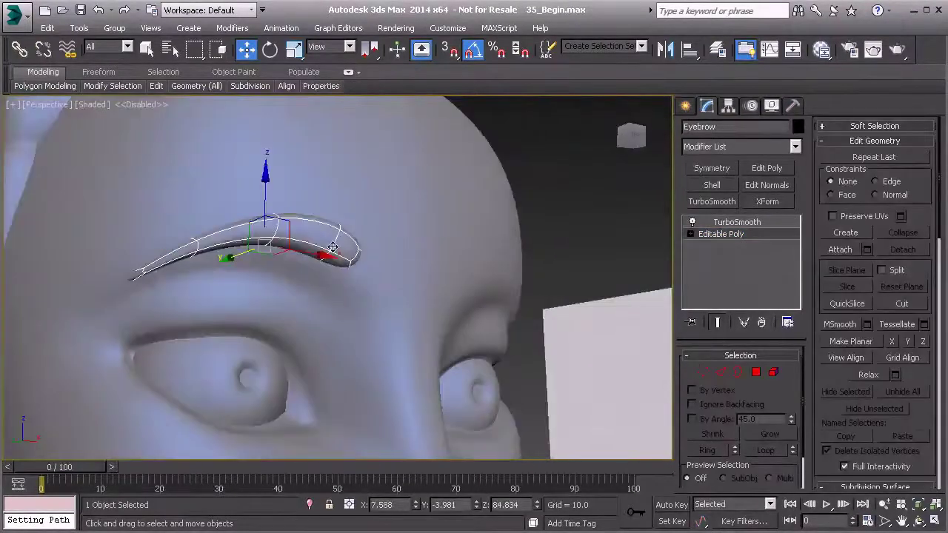
- Mirror the Eyebrow across the X axis as an instance
scroll(333, 246, down, 4)
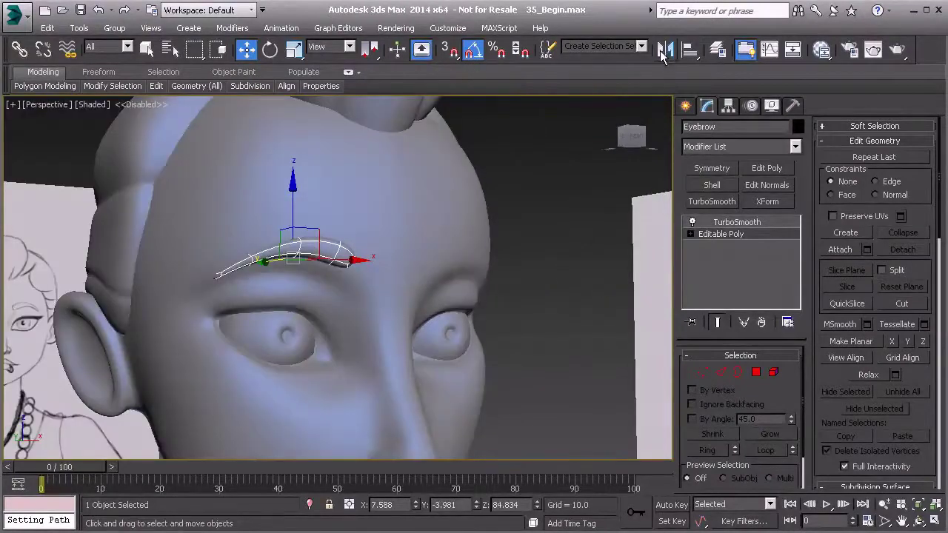
click(663, 51)
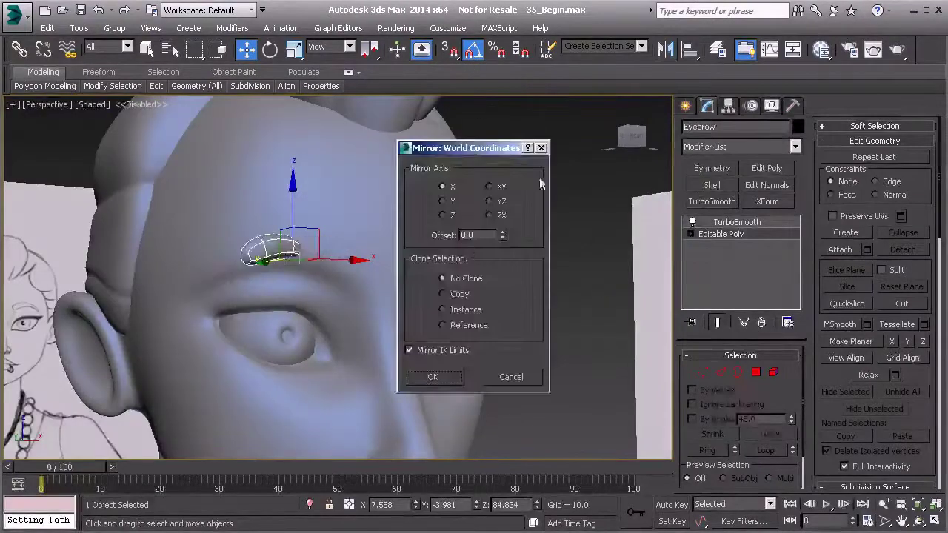
click(443, 310)
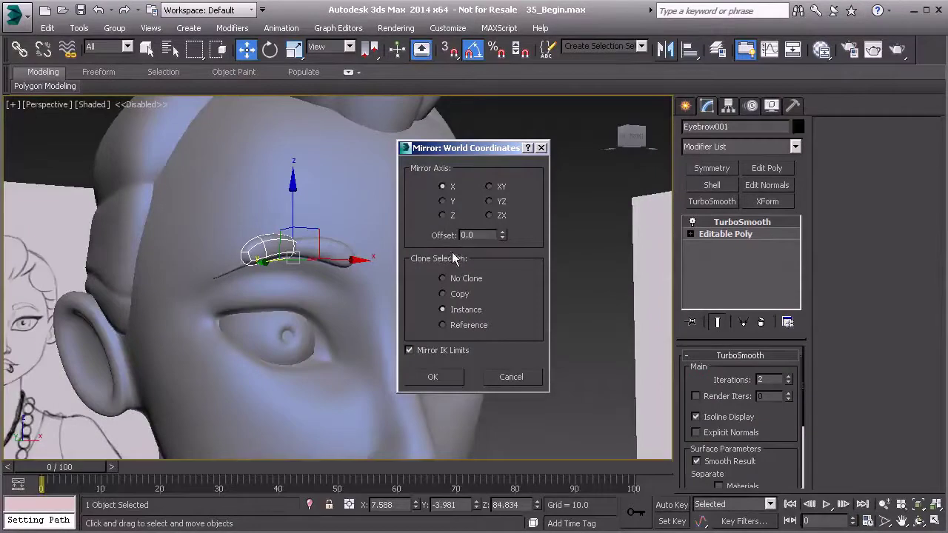
click(433, 378)
- Move the mirrored eyebrow along X to the matching place above the other eye and deselect it
alt+middle_drag(377, 303, 336, 280)
drag(348, 259, 557, 261)
mouse_move(561, 278)
alt+middle_down()
mouse_move(337, 307)
mouse_move(439, 328)
mouse_move(486, 301)
mouse_move(386, 275)
mouse_move(368, 339)
mouse_move(373, 277)
mouse_move(349, 250)
mouse_move(398, 254)
alt+middle_up()
scroll(486, 301, down, 5)
click(605, 287)
scroll(501, 292, down, 4)
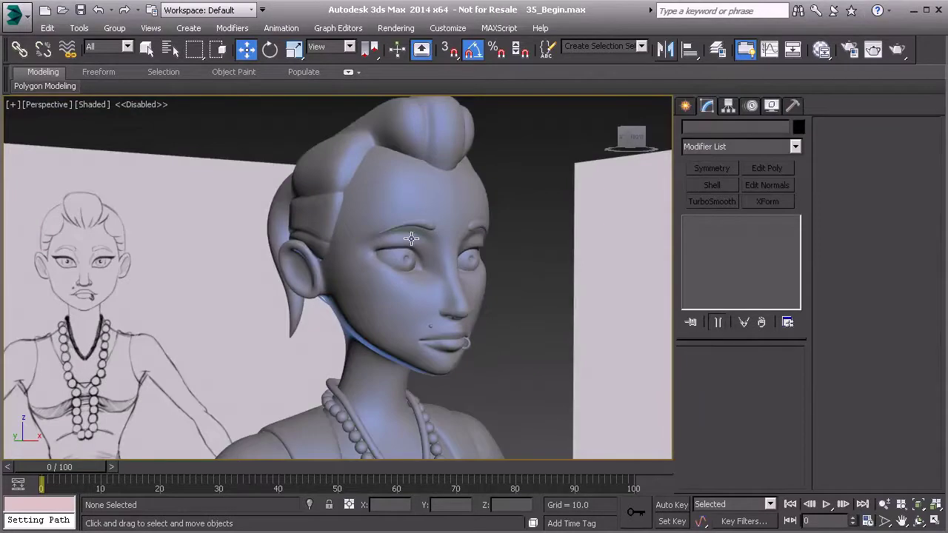
- Rotate the original Eyebrow slightly about its Z axis using the Local coordinate system
alt+middle_drag(382, 239, 351, 233)
scroll(350, 233, up, 3)
click(404, 219)
scroll(405, 219, up, 3)
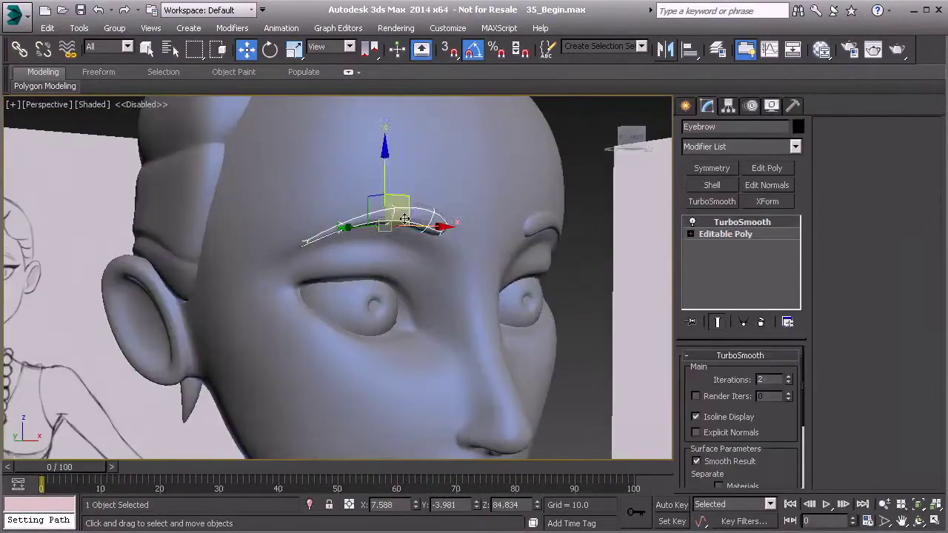
key(e)
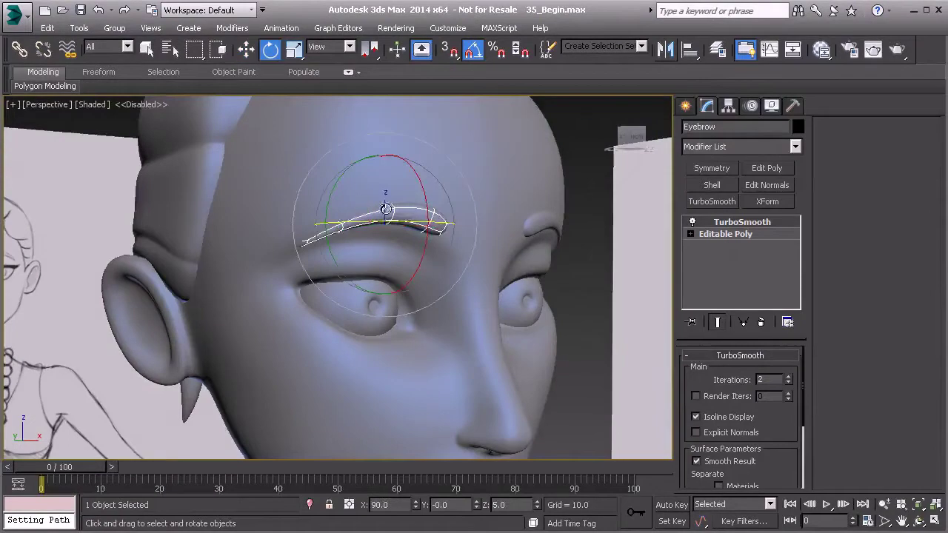
click(330, 46)
click(326, 99)
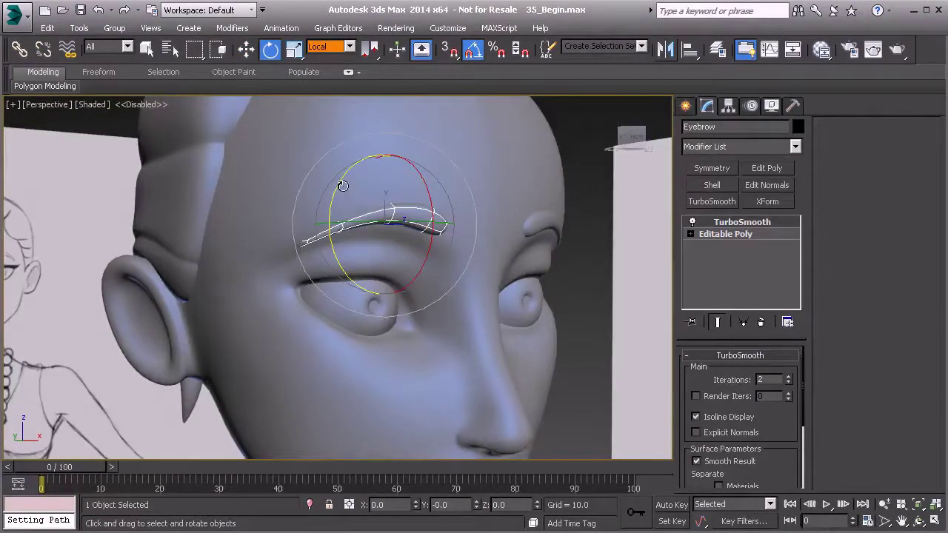
drag(343, 183, 345, 178)
- Rotate the mirrored eyebrow slightly about its local Z axis to match the original one
alt+middle_drag(444, 222, 414, 222)
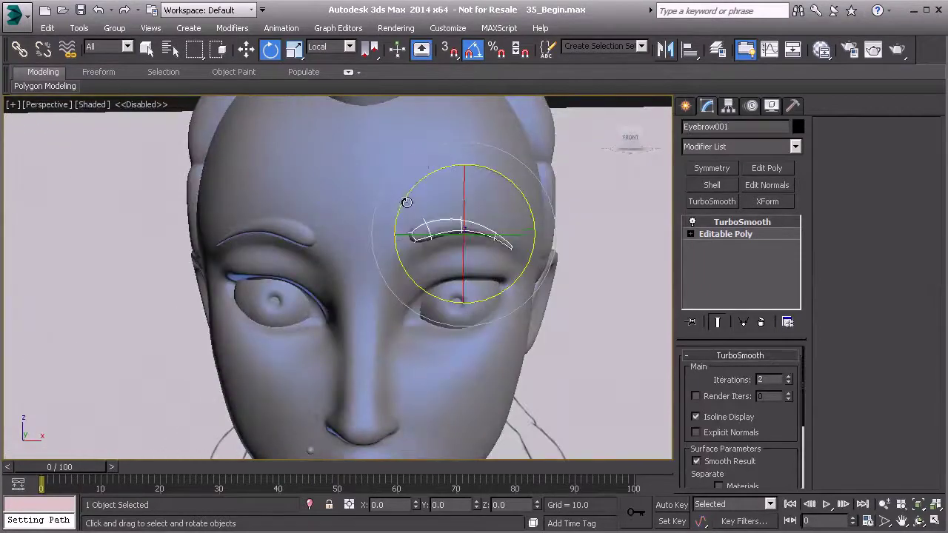
drag(407, 203, 404, 204)
alt+middle_drag(356, 229, 406, 238)
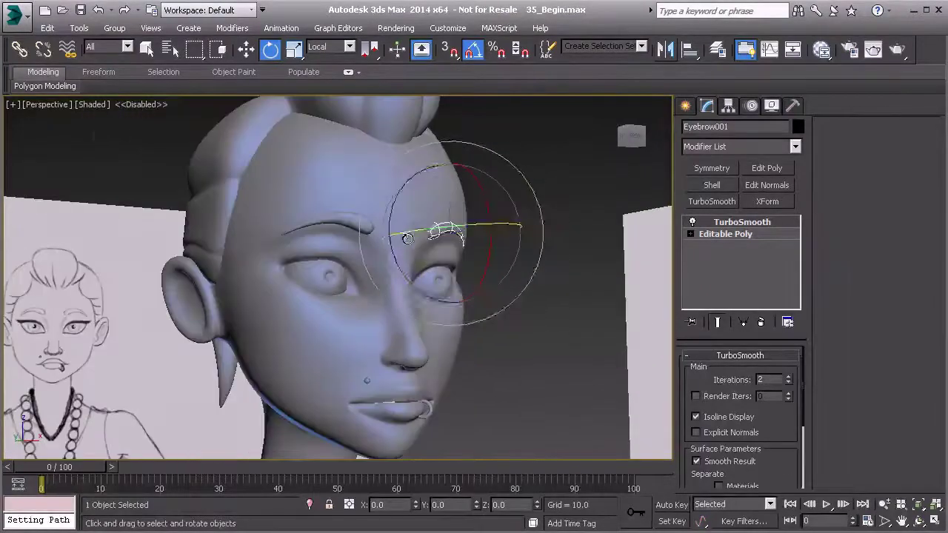
- Clone the head's upper eyelid rim polygons to a new object named Eyelashe
click(445, 317)
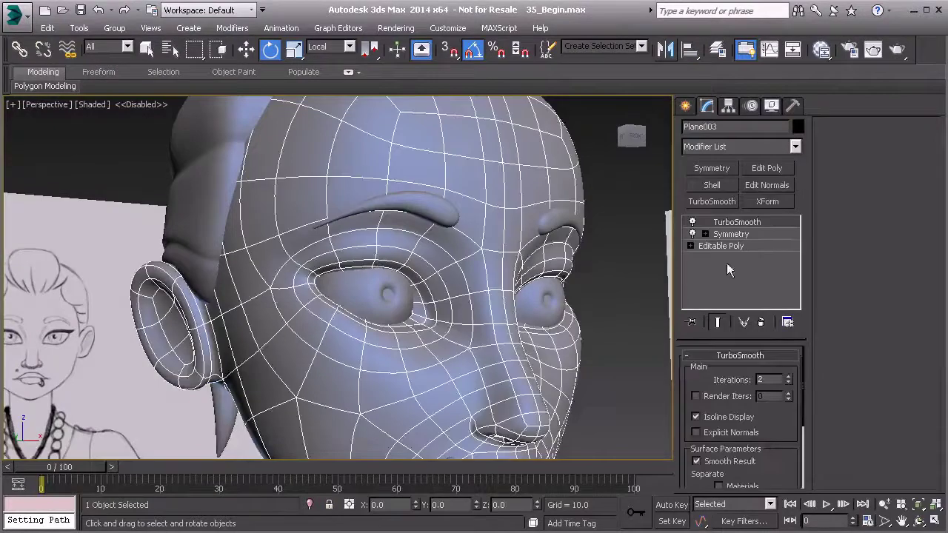
click(715, 246)
click(757, 373)
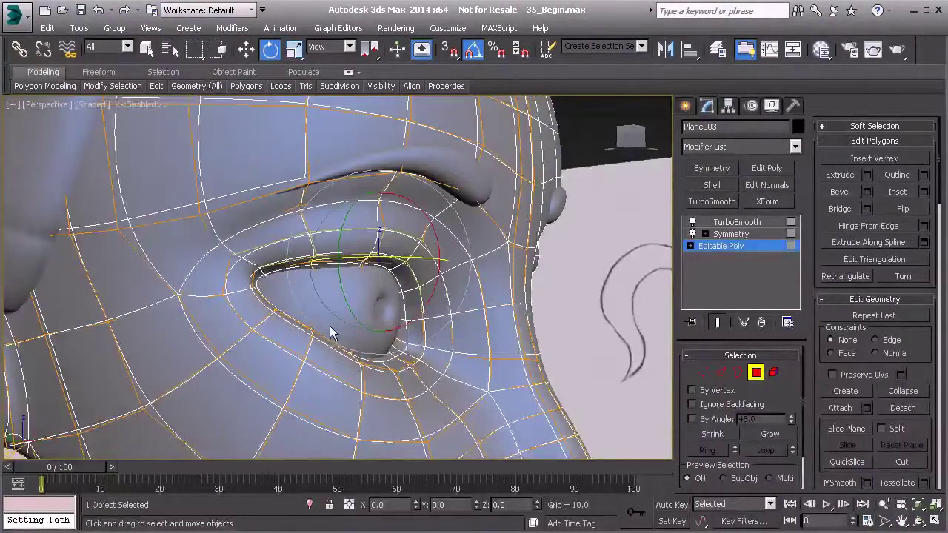
key(w)
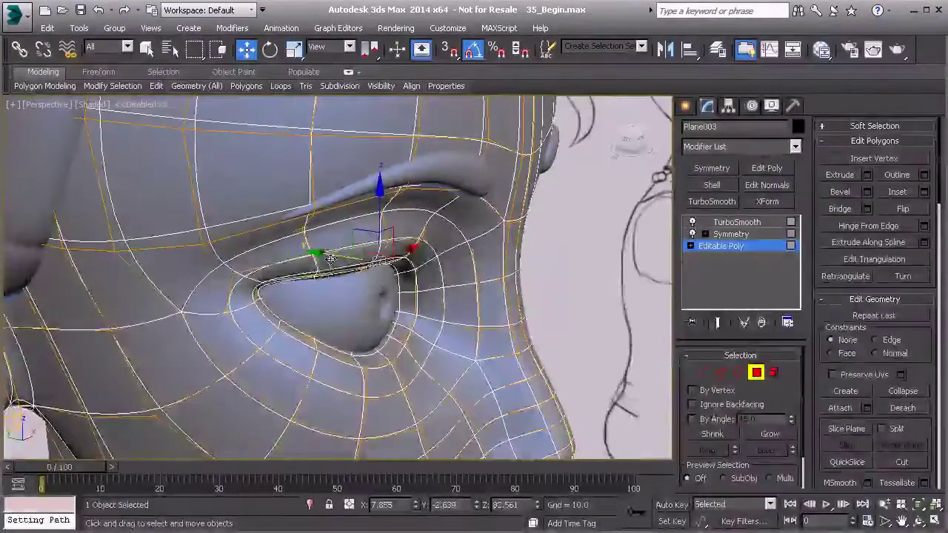
shift+drag(337, 257, 344, 258)
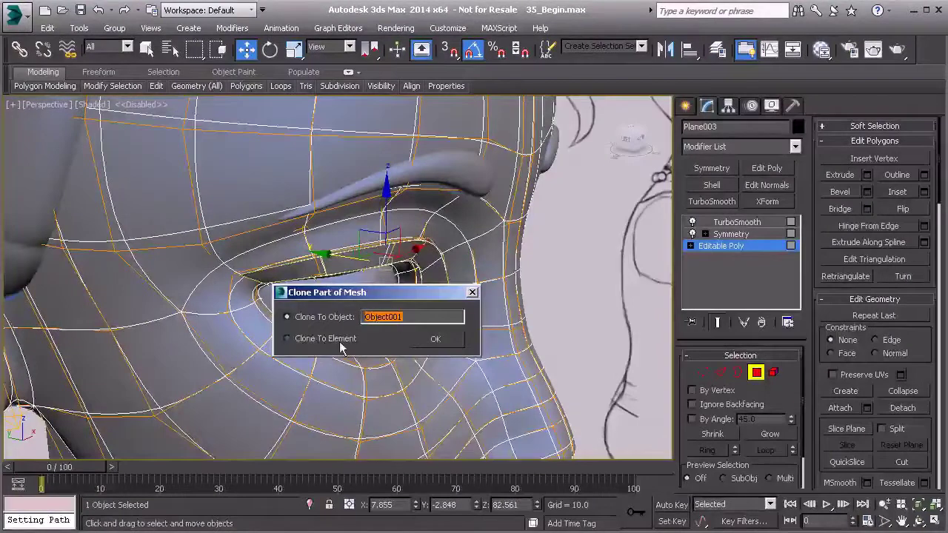
text(Eyelashes)
key(Return)
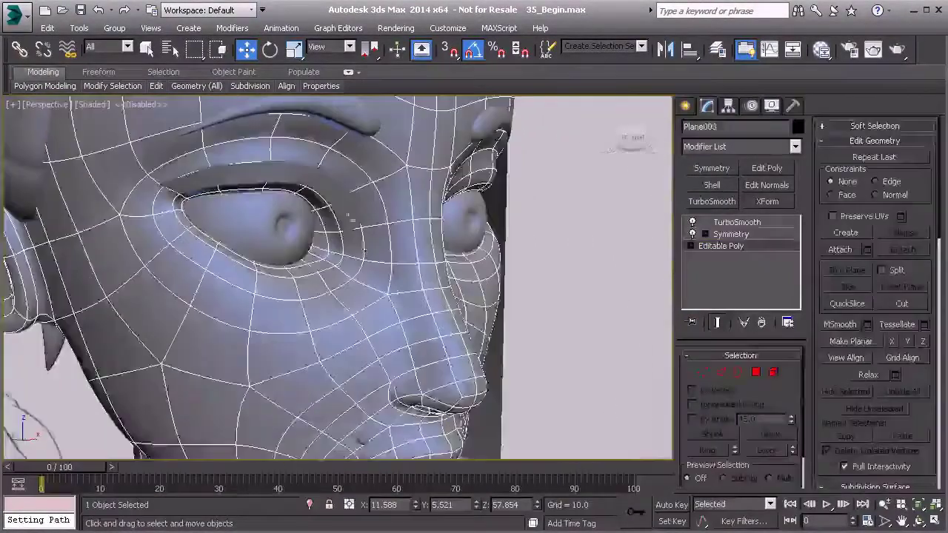
- Move Eyelashe's outer upper corner vertex outward and up to form a point, and nudge the neighbouring upper vertex to follow
click(332, 199)
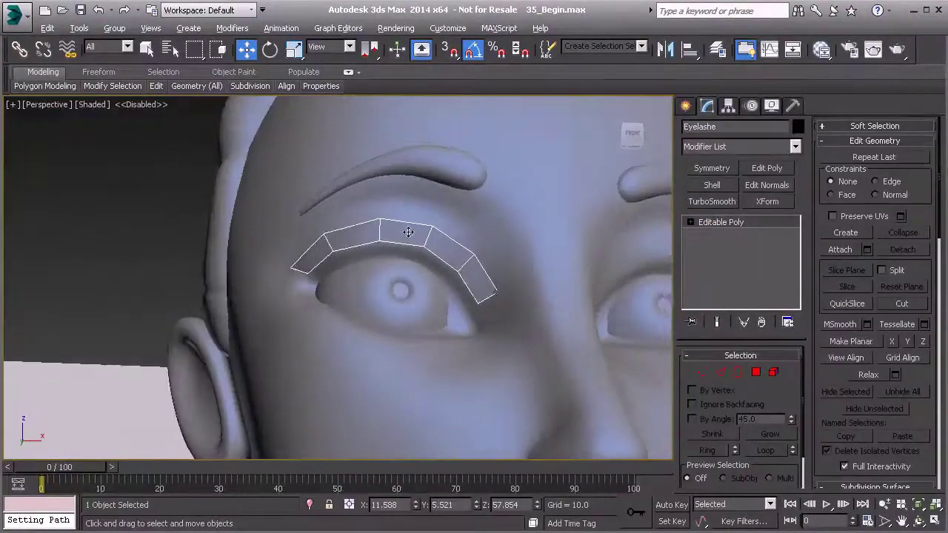
alt+middle_drag(408, 232, 463, 272)
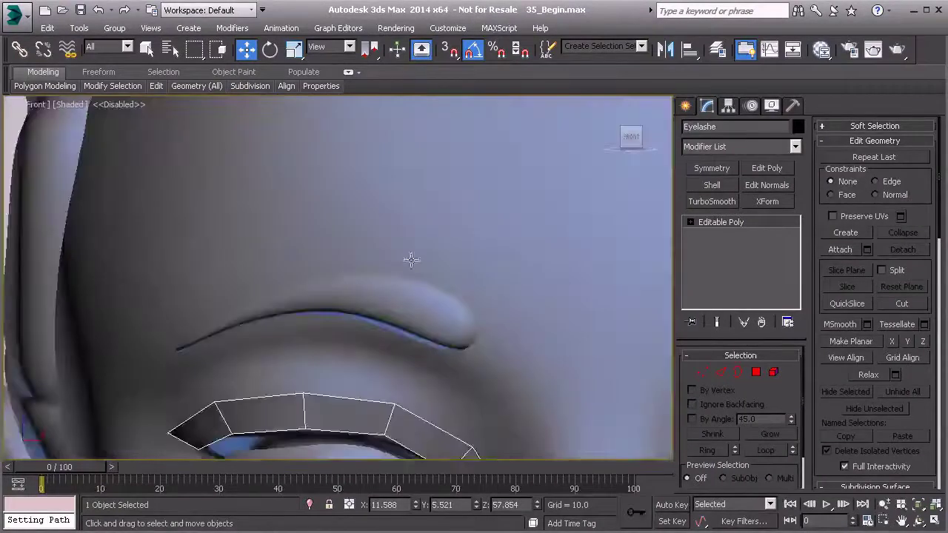
scroll(408, 260, down, 5)
middle_drag(255, 239, 320, 281)
click(704, 372)
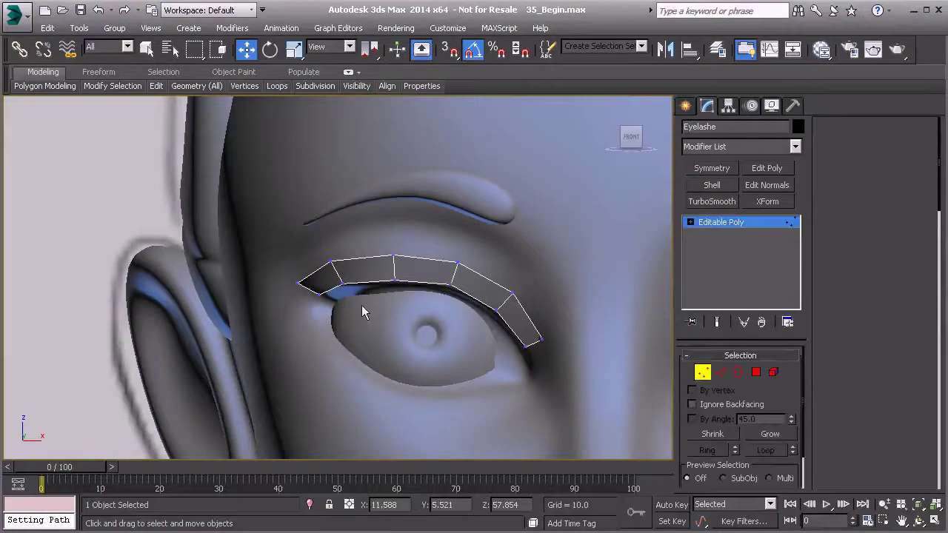
click(296, 286)
drag(311, 268, 271, 230)
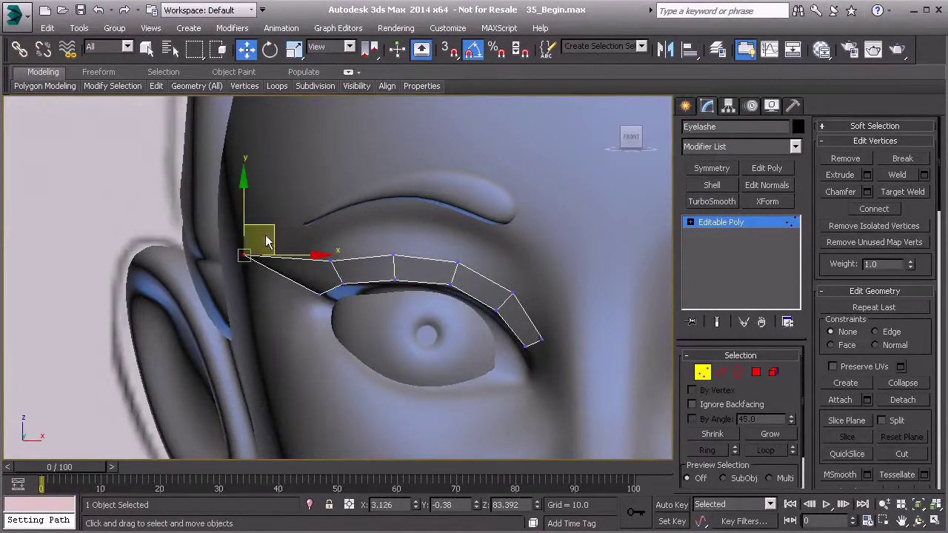
click(330, 261)
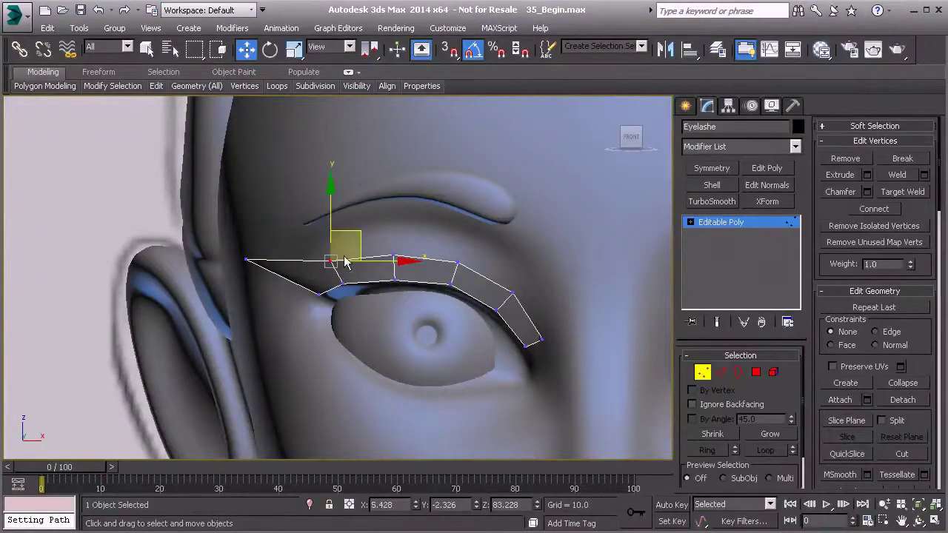
drag(354, 234, 347, 230)
middle_drag(495, 309, 468, 303)
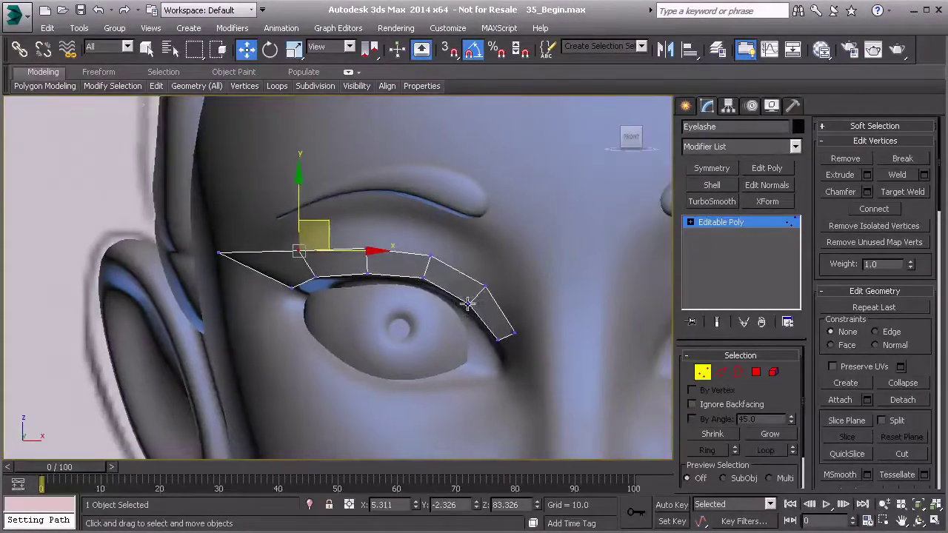
- Select the lower edge loop of the eyelash strip and move it back along Y toward the eyelid
click(721, 371)
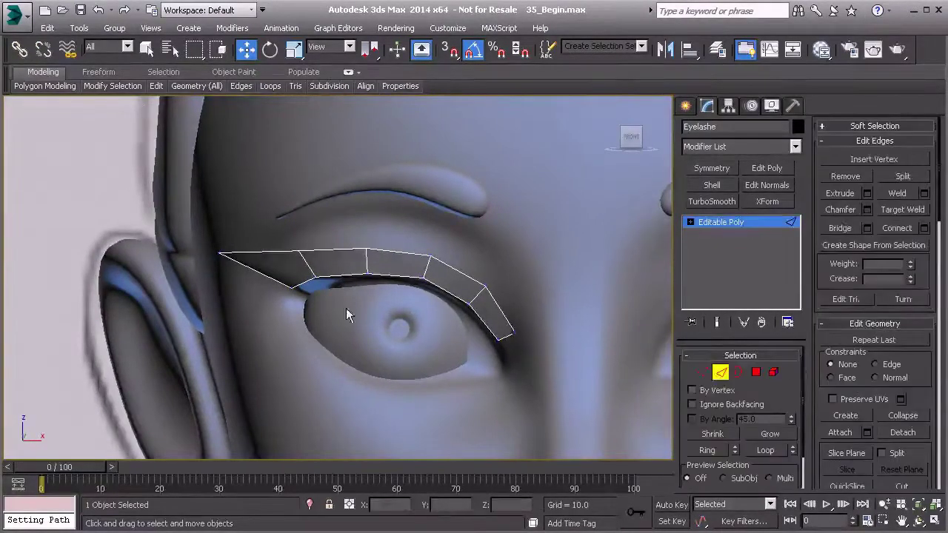
double_click(305, 282)
alt+middle_drag(324, 306, 447, 320)
drag(350, 293, 339, 292)
alt+middle_drag(396, 305, 343, 264)
drag(357, 311, 347, 315)
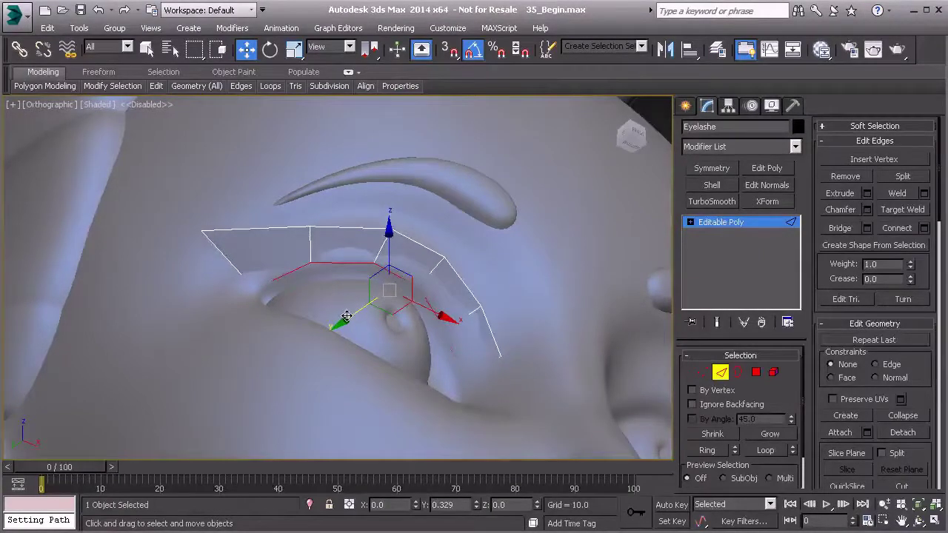
drag(347, 317, 346, 317)
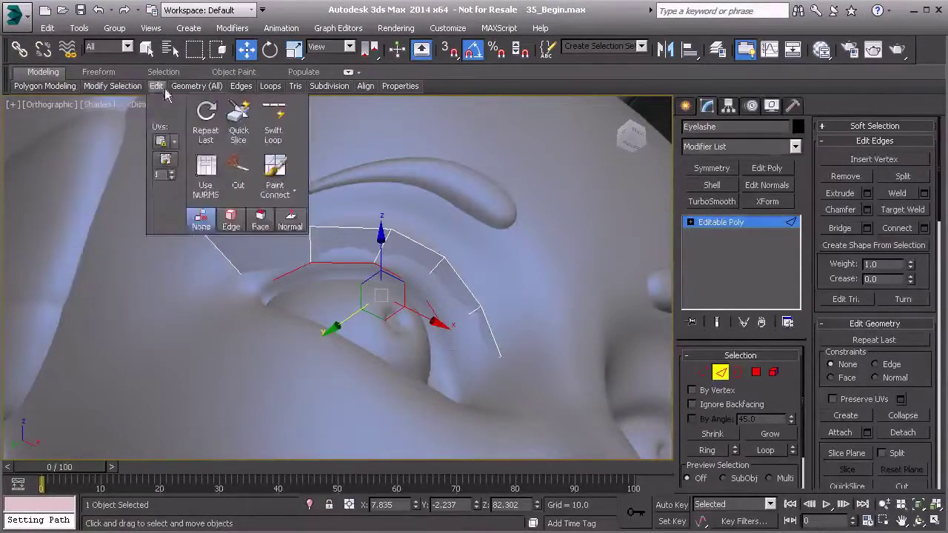
- Insert a lengthwise edge loop through the eyelash strip with SwiftLoop, then move it slightly forward along Y and down about 0.21 in Z
mouse_move(180, 95)
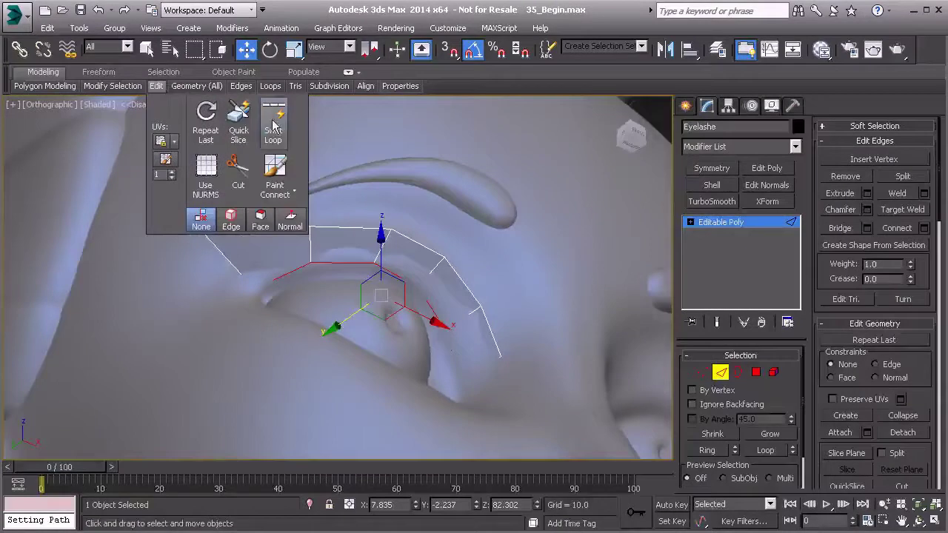
click(275, 125)
click(312, 248)
right_click(301, 247)
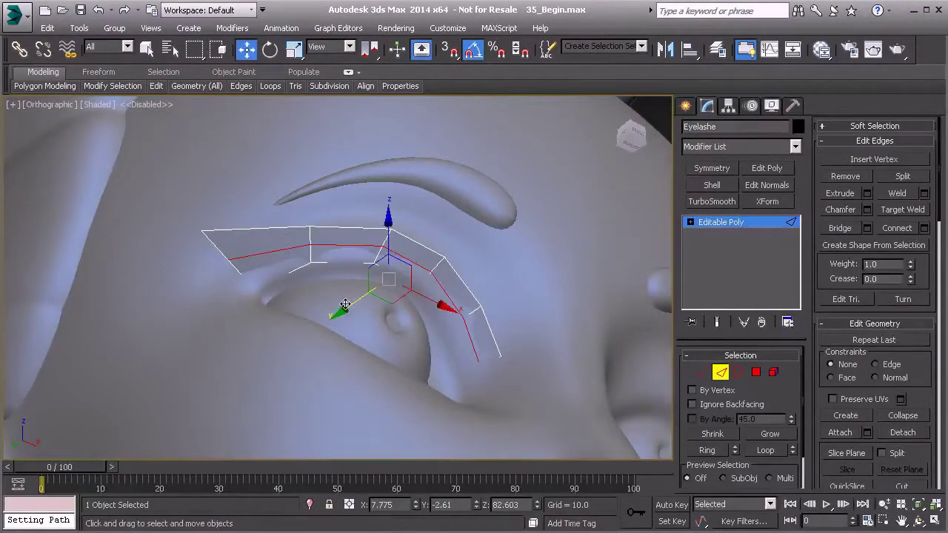
drag(345, 304, 350, 305)
alt+middle_drag(370, 285, 385, 269)
drag(392, 223, 392, 228)
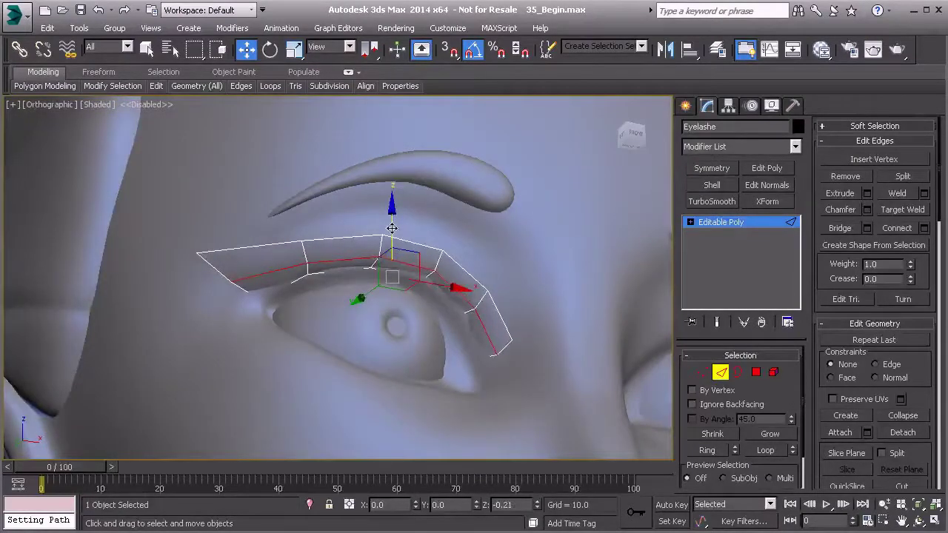
- Move the eyelash's upper edge loop slightly forward along Y, away from the face
alt+middle_drag(400, 244, 569, 339)
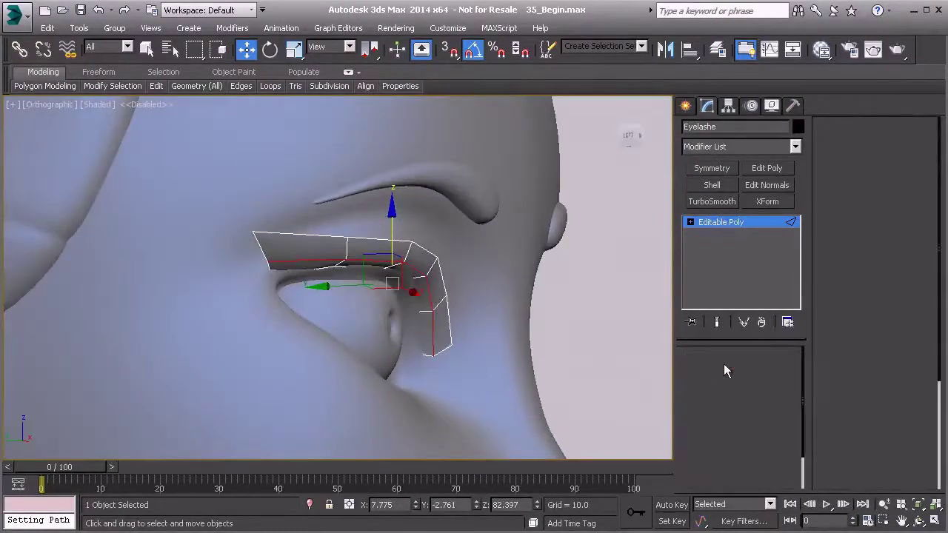
click(328, 252)
shift+click(360, 252)
alt+middle_drag(466, 313, 460, 291)
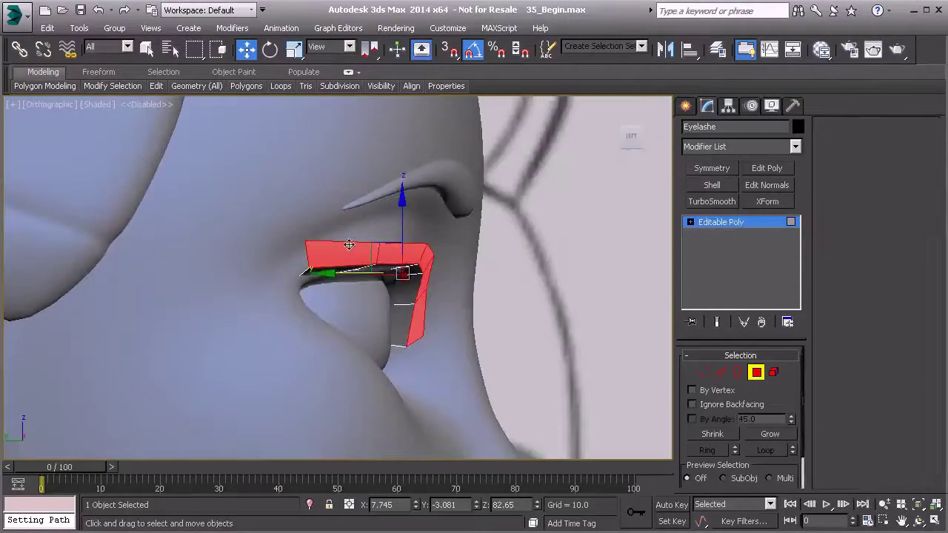
key(2)
click(349, 243)
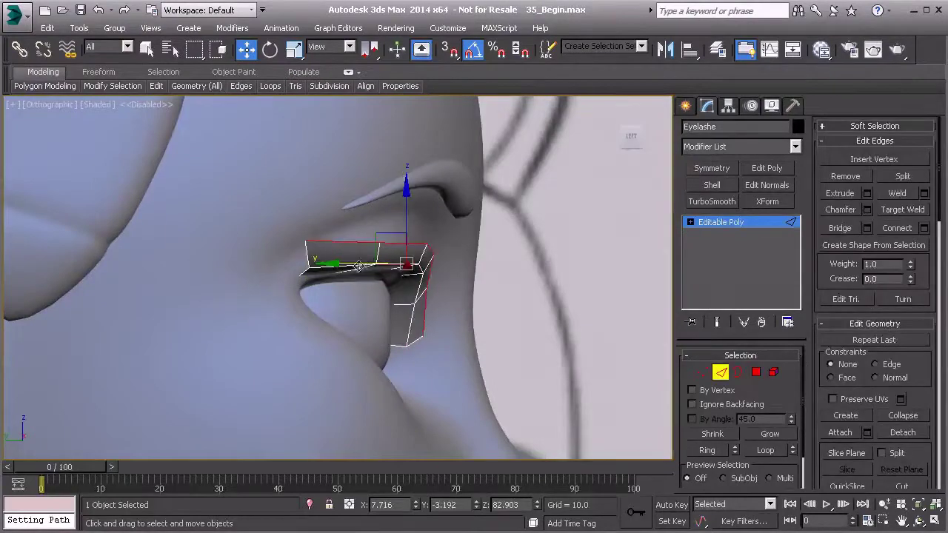
drag(358, 265, 365, 265)
- Target-weld the upper vertex at the eyelash's inner corner to the middle-loop vertex beside it
alt+middle_drag(365, 264, 423, 317)
scroll(501, 312, up, 3)
alt+middle_drag(423, 316, 507, 319)
scroll(412, 355, up, 3)
key(1)
right_click(428, 356)
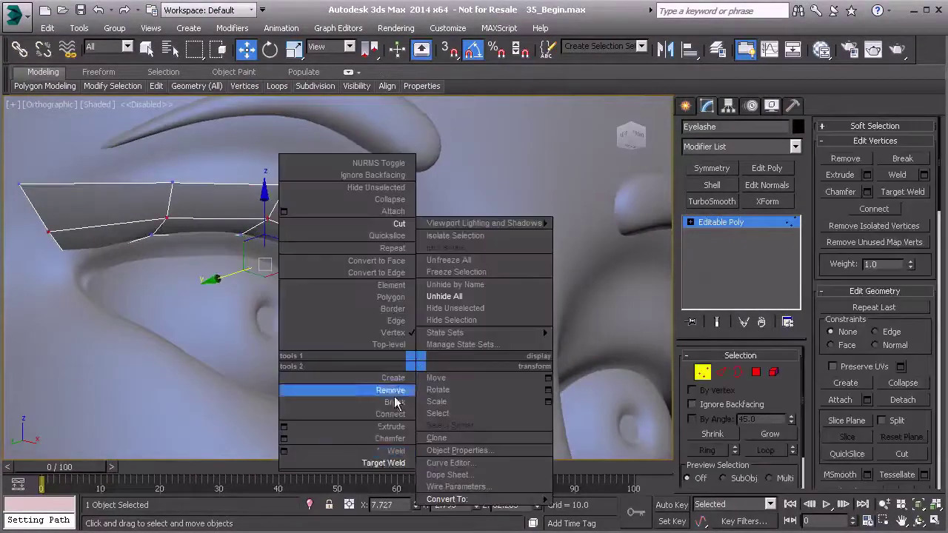
click(386, 458)
click(429, 348)
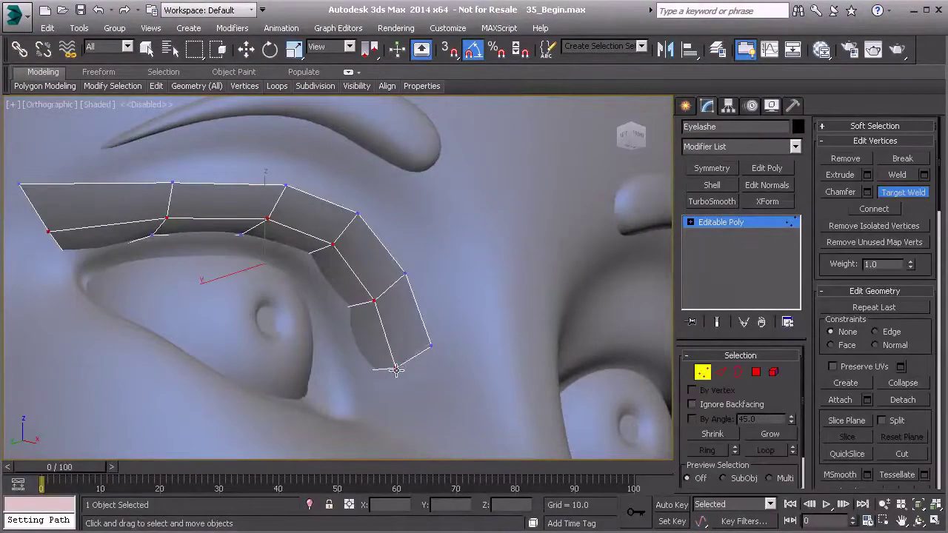
click(395, 367)
- Move the upper vertex next to the inner corner slightly down and toward the nose in the front view, and leave vertex editing
key(w)
click(404, 275)
alt+middle_drag(405, 275, 366, 282)
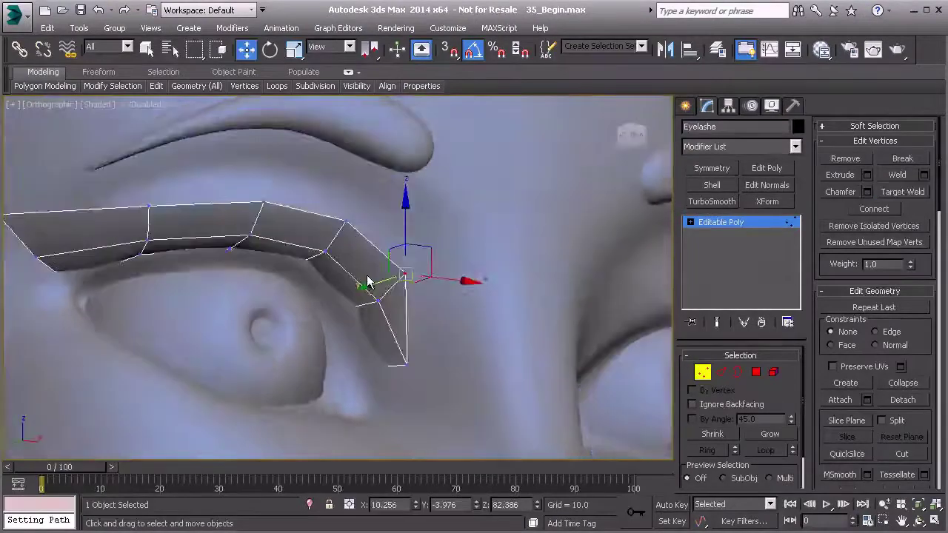
key(f)
middle_drag(442, 379, 356, 143)
drag(411, 187, 421, 200)
middle_drag(317, 177, 405, 192)
middle_drag(269, 180, 290, 182)
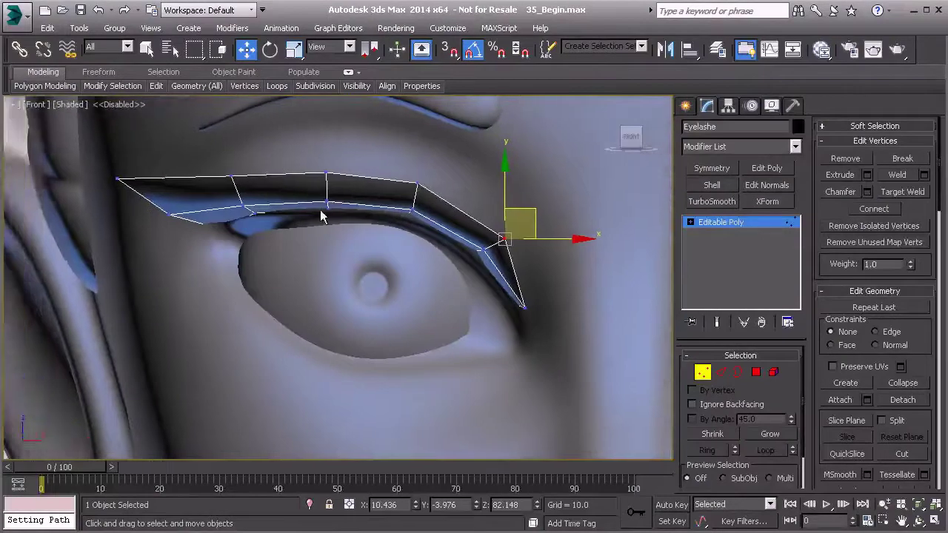
middle_drag(322, 214, 250, 218)
click(705, 382)
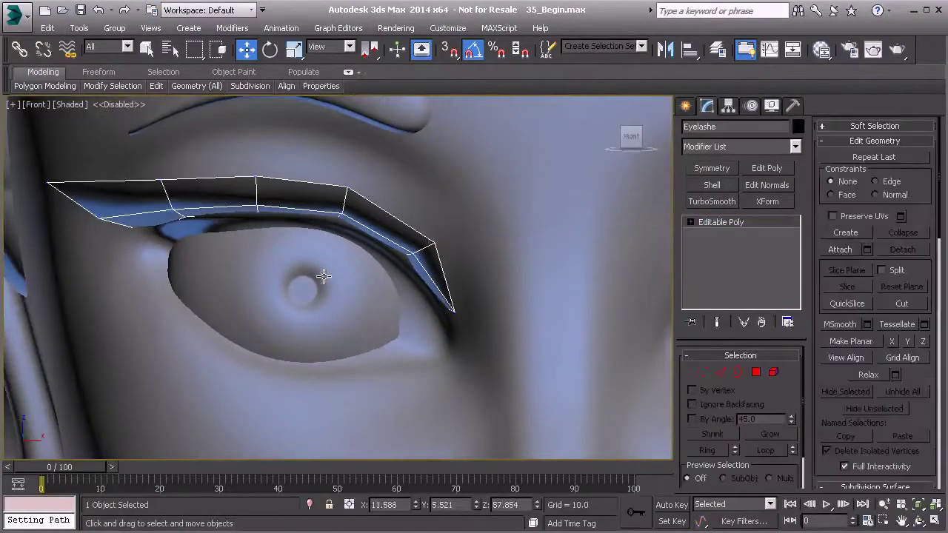
- Center Eyelashe's pivot on the object and leave pivot editing
middle_drag(321, 277, 344, 275)
scroll(311, 277, down, 2)
mouse_move(289, 264)
middle_down()
mouse_move(261, 267)
mouse_move(342, 276)
mouse_move(299, 271)
mouse_move(339, 280)
mouse_move(326, 323)
mouse_move(296, 333)
mouse_move(244, 381)
mouse_move(279, 288)
middle_up()
scroll(255, 269, down, 6)
scroll(297, 333, up, 3)
click(728, 105)
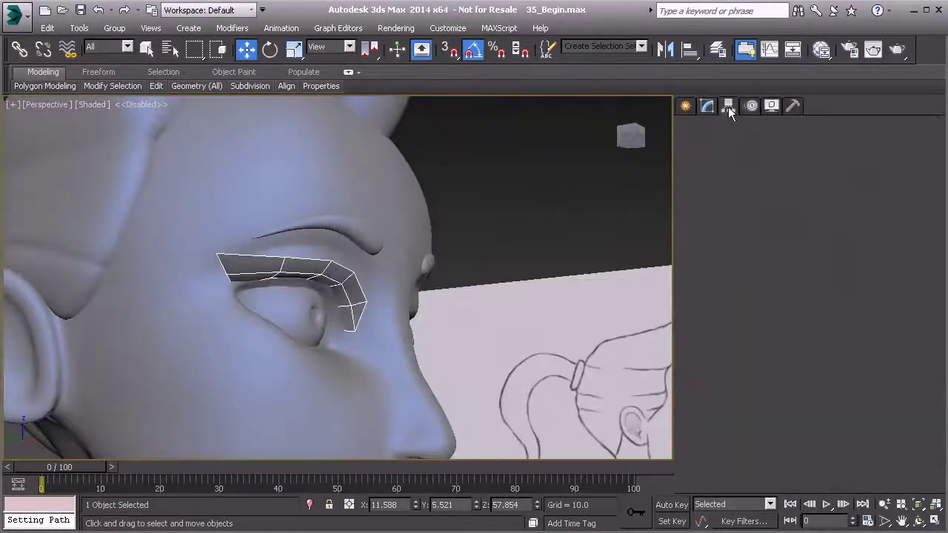
click(741, 200)
click(738, 277)
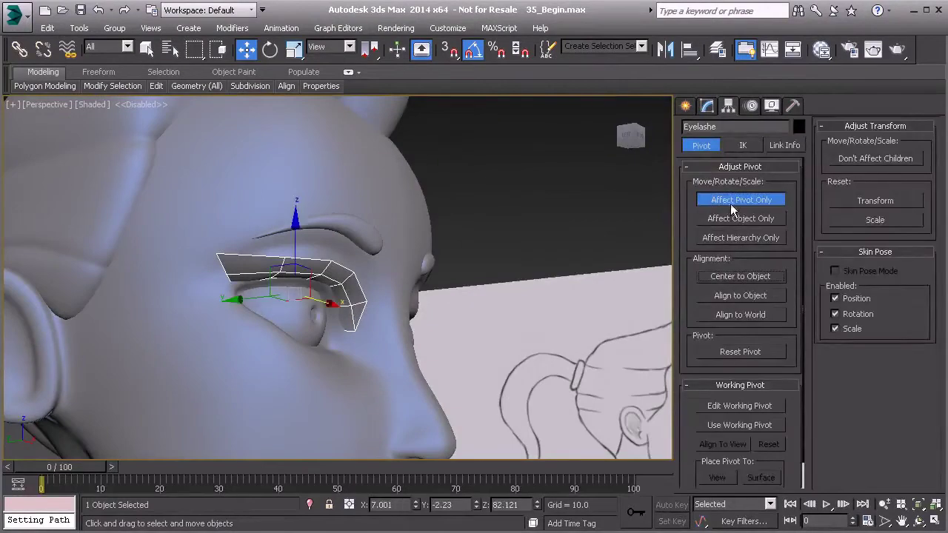
click(741, 200)
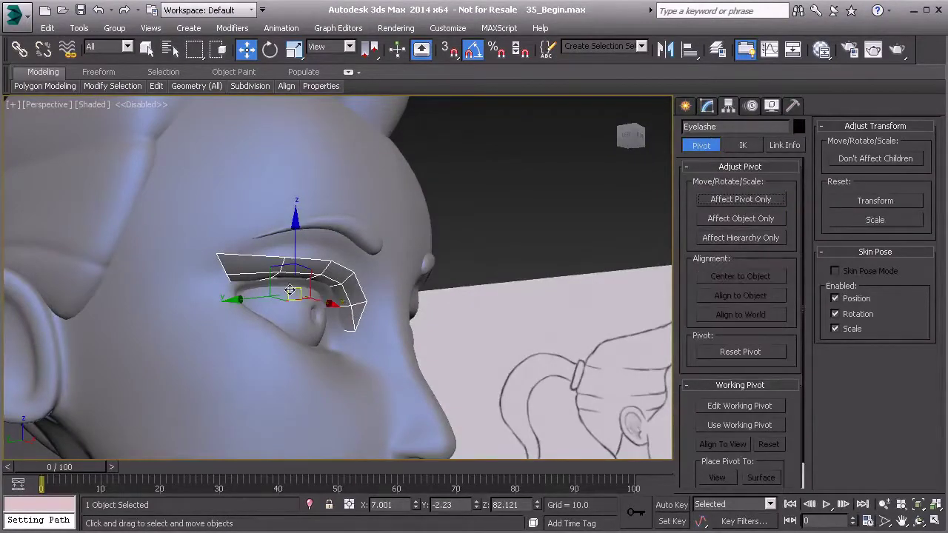
- Move the eyelash slightly back along Y toward the face and check its fit from different angles
drag(243, 301, 241, 300)
alt+middle_drag(377, 269, 323, 263)
click(564, 253)
alt+middle_drag(492, 267, 413, 257)
click(356, 233)
- Apply TurboSmooth to Eyelashe with 2 iterations and Isoline Display enabled, and inspect the smoothed shape
click(707, 106)
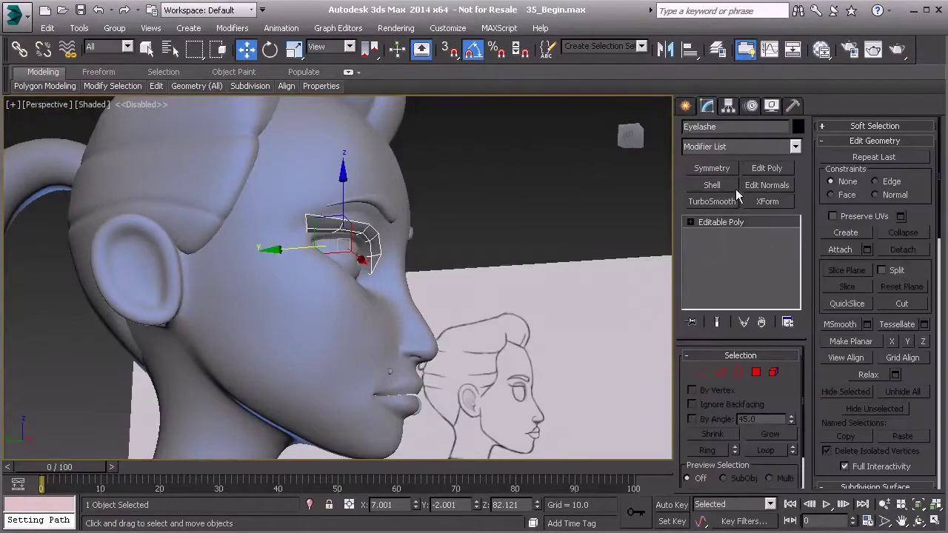
click(712, 202)
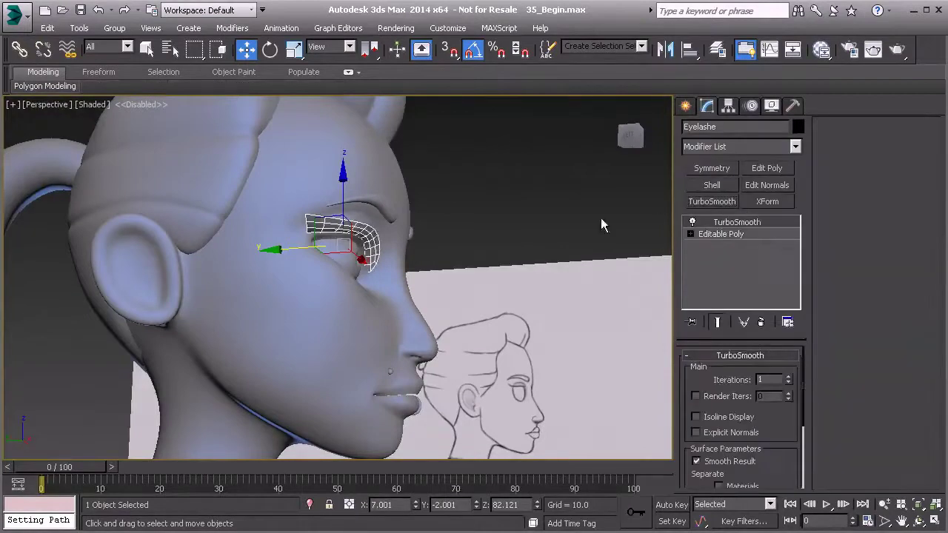
click(695, 417)
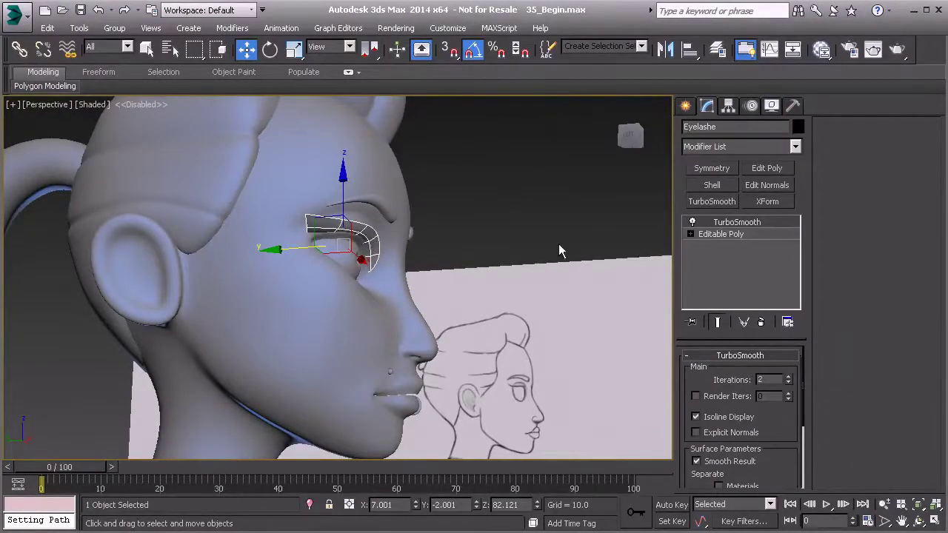
click(483, 219)
alt+middle_drag(483, 236, 341, 235)
click(341, 234)
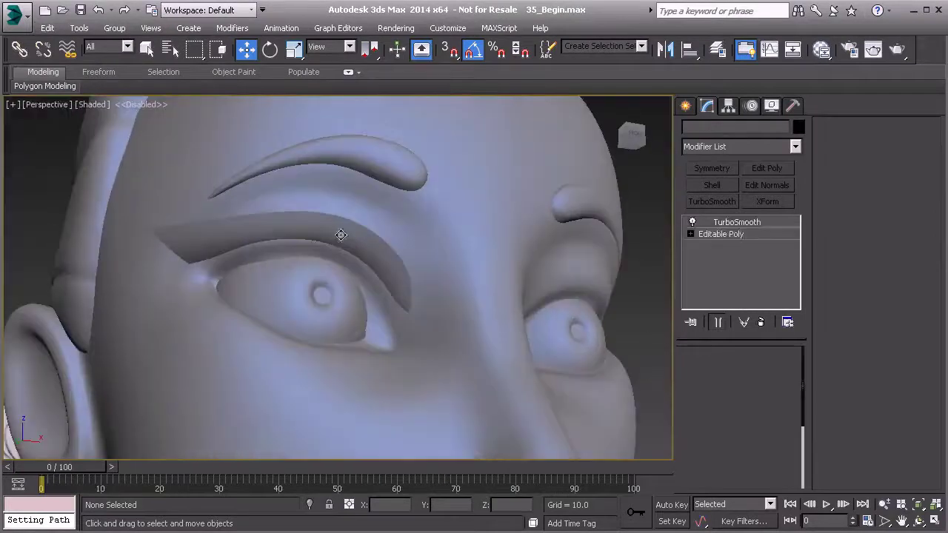
click(713, 185)
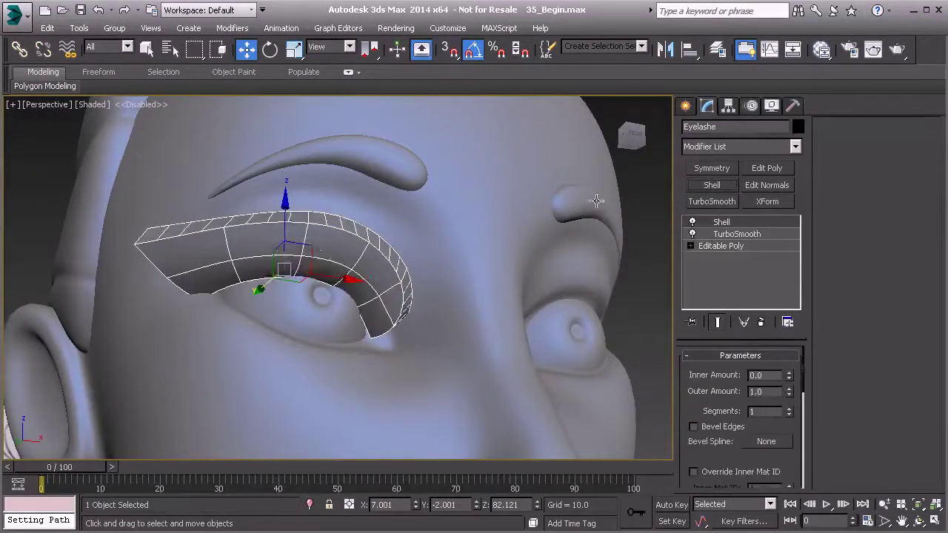
right_click(725, 225)
click(740, 240)
- Add a Shell modifier between Editable Poly and TurboSmooth on Eyelashe, with Outer Amount 0.0 and Inner Amount 0.23, and inspect the result
click(721, 234)
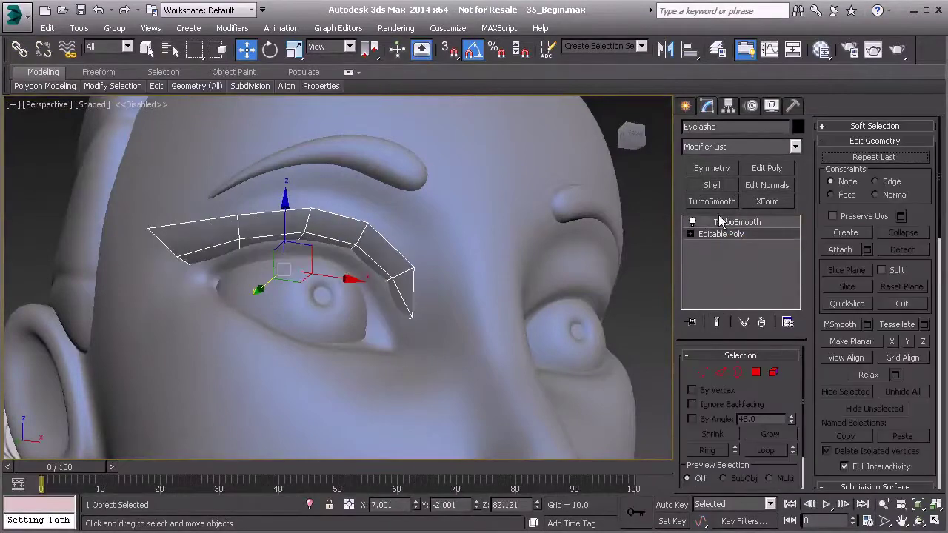
click(712, 185)
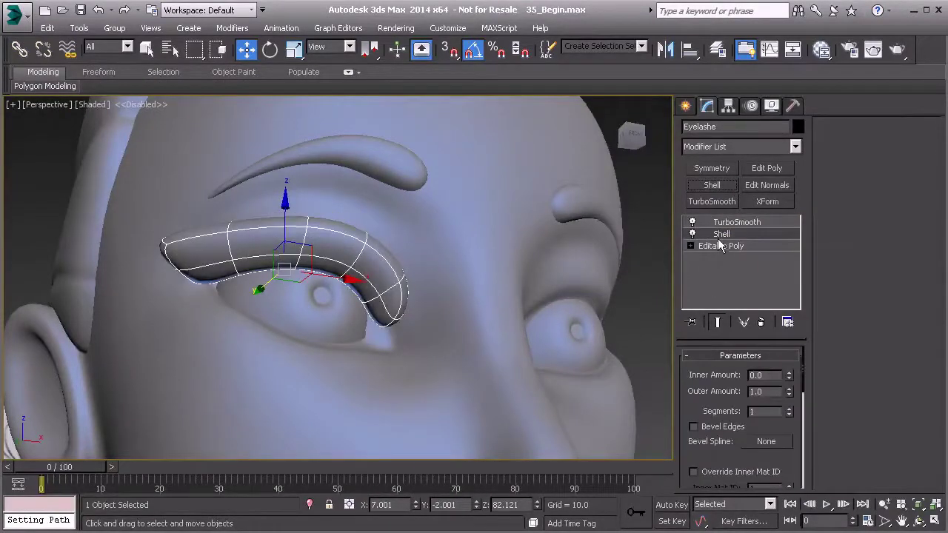
alt+middle_drag(529, 299, 586, 347)
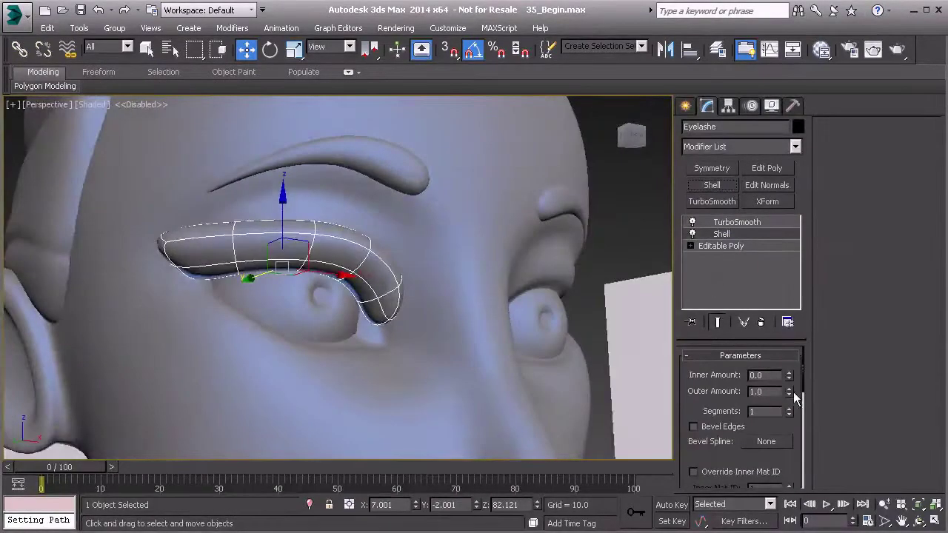
drag(789, 391, 785, 495)
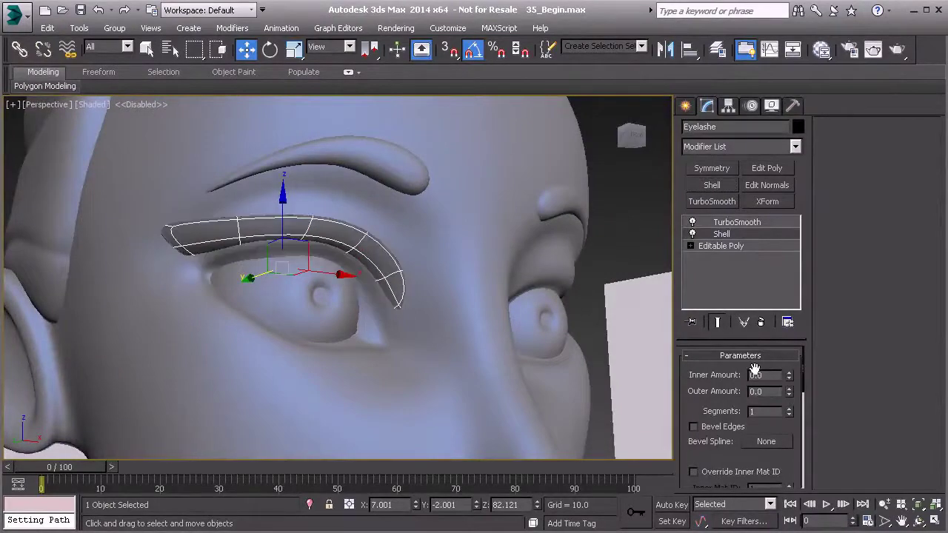
mouse_move(637, 348)
alt+middle_down()
mouse_move(482, 317)
mouse_move(576, 358)
alt+middle_up()
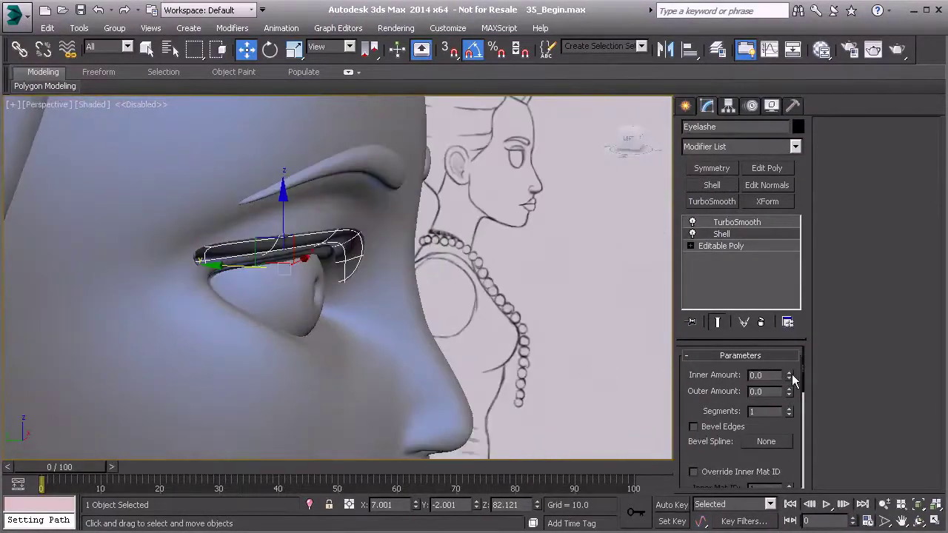
drag(789, 377, 791, 356)
alt+middle_drag(360, 297, 259, 247)
scroll(260, 247, down, 5)
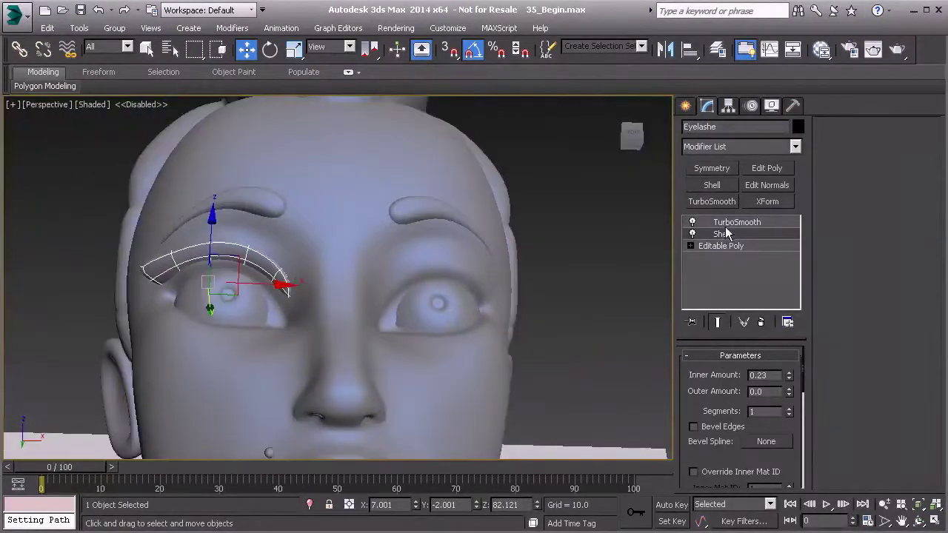
click(547, 285)
alt+middle_drag(546, 285, 476, 324)
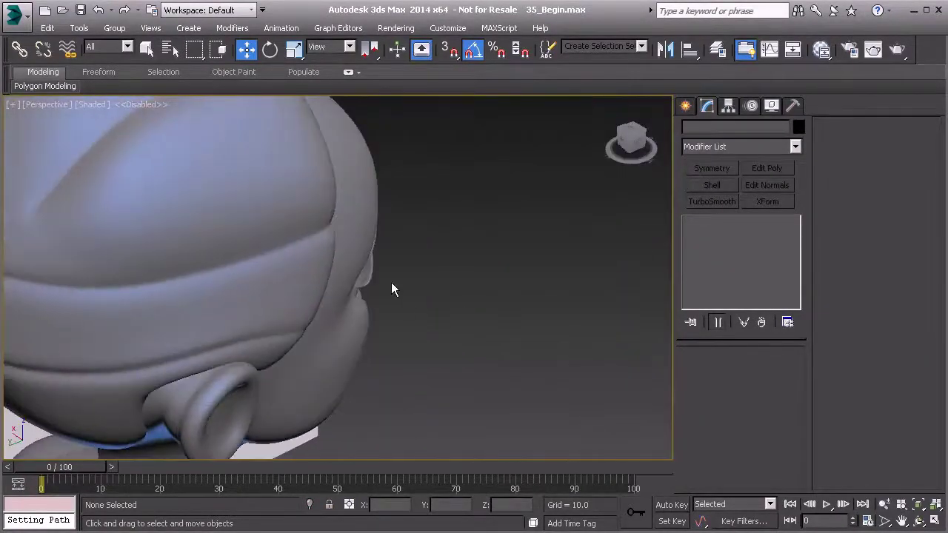
- Insert an edge loop near the outer corner of Eyelashe at Editable Poly level with SwiftLoop, and return to the TurboSmooth result
alt+middle_drag(391, 288, 266, 223)
middle_drag(266, 222, 321, 269)
scroll(321, 269, up, 5)
click(248, 235)
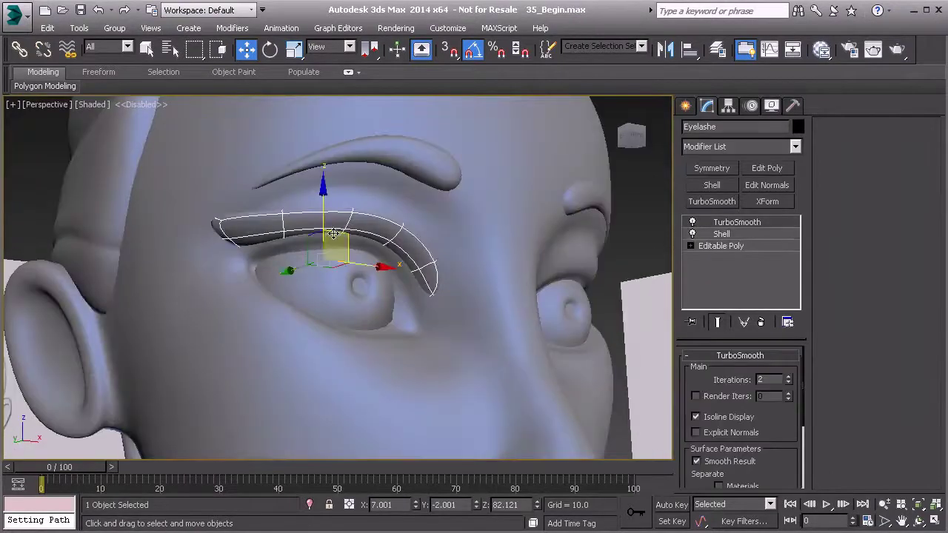
scroll(246, 228, up, 2)
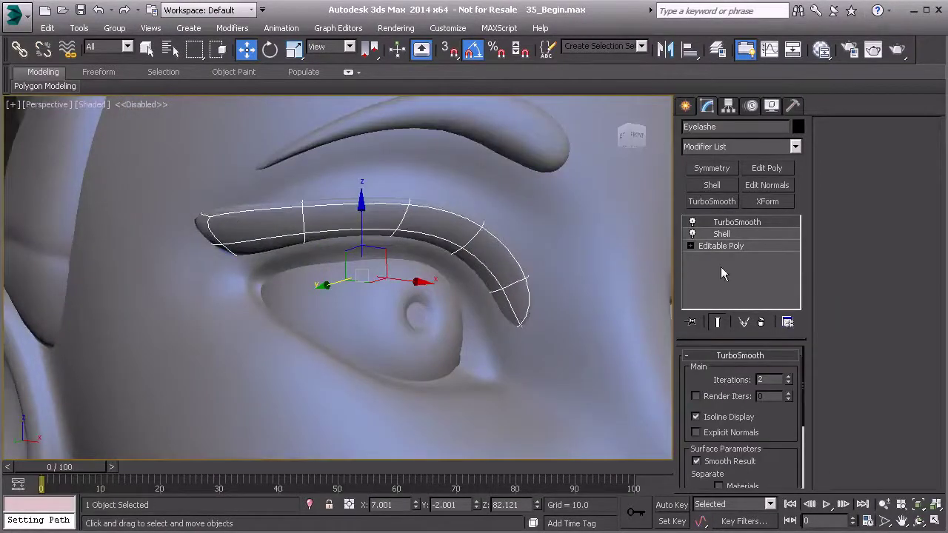
click(725, 248)
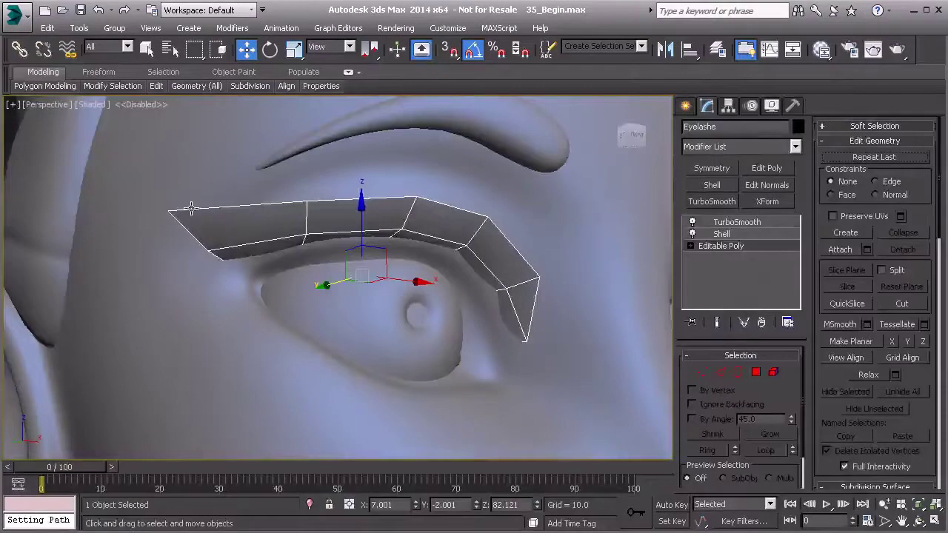
key(alt+s)
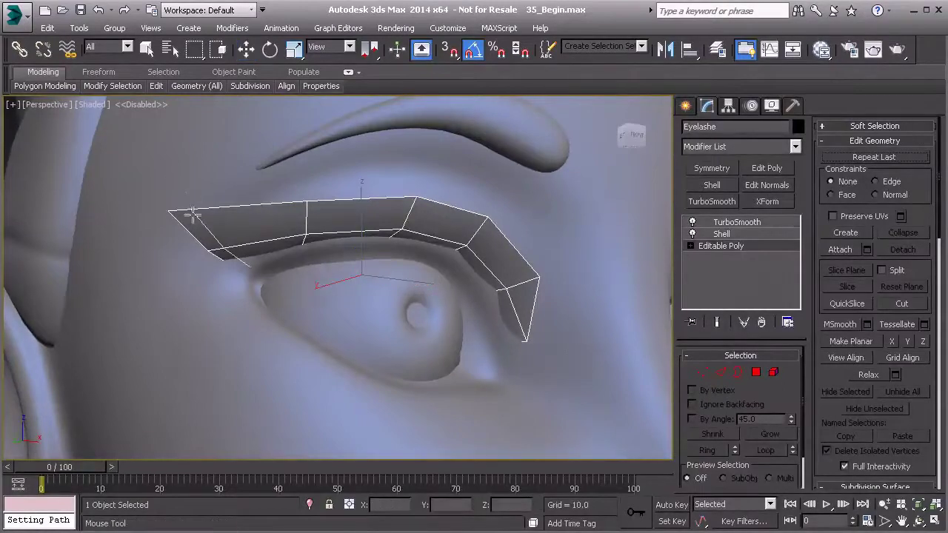
click(183, 215)
key(w)
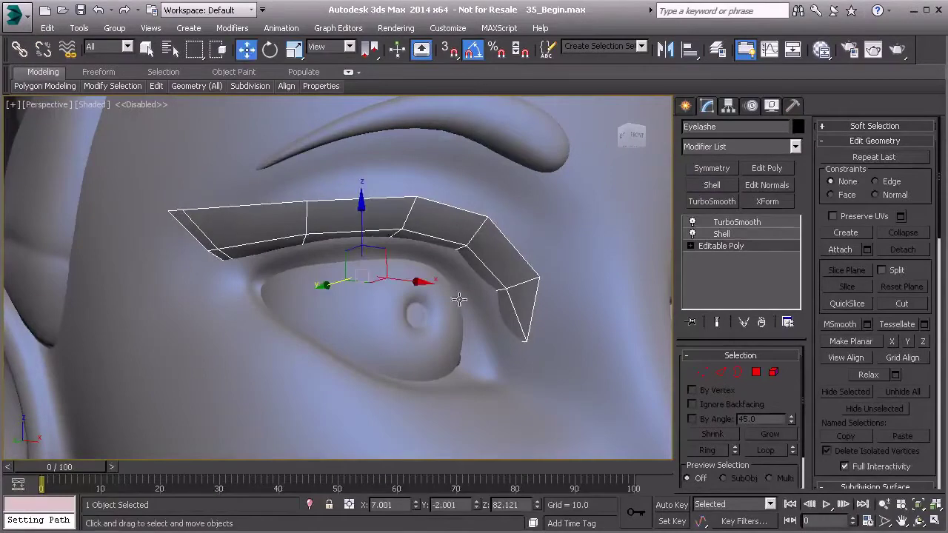
click(730, 222)
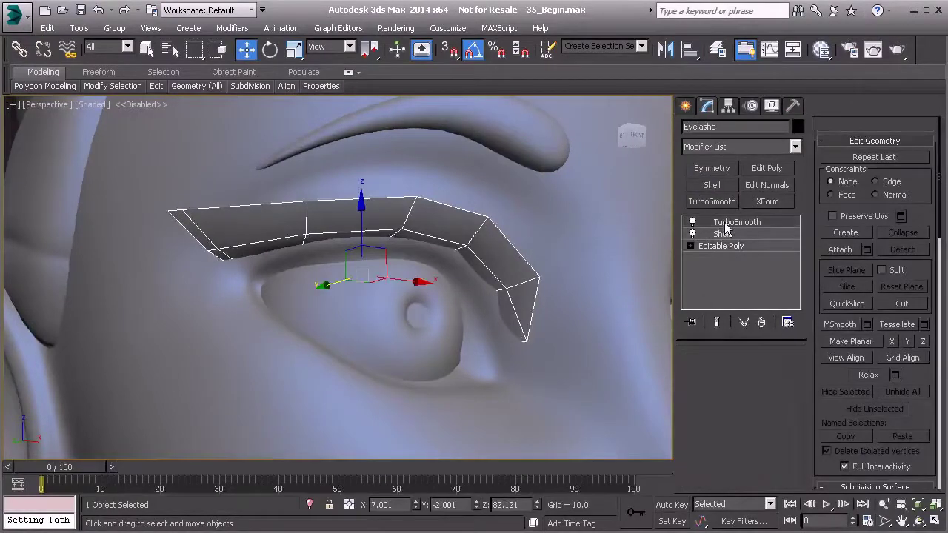
scroll(275, 255, down, 3)
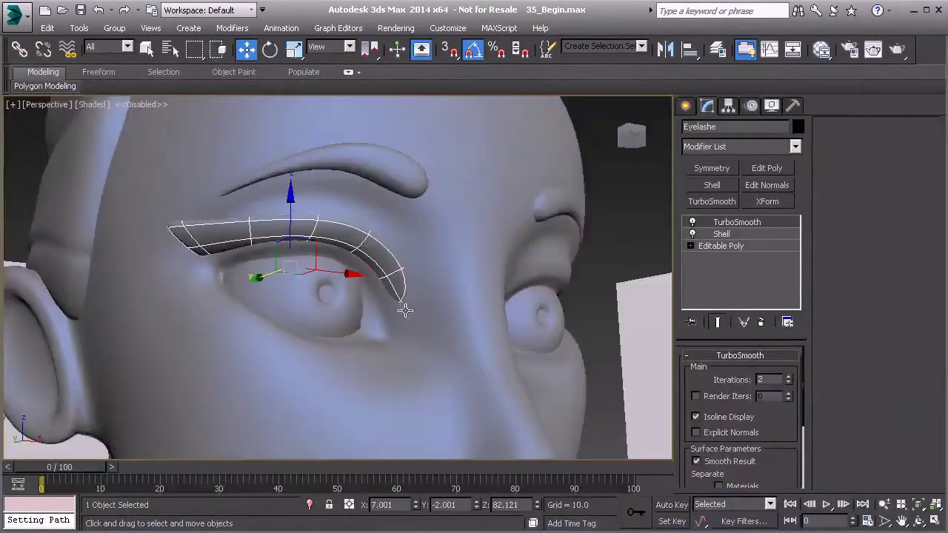
- Lower Eyelashe slightly along Z to about 82.0 so it sits closer to the eyelid, and check its fit from different angles
click(496, 292)
alt+drag(382, 304, 335, 311)
mouse_move(334, 312)
alt+middle_down()
mouse_move(299, 324)
mouse_move(352, 311)
alt+middle_up()
click(331, 247)
alt+middle_drag(293, 243, 291, 213)
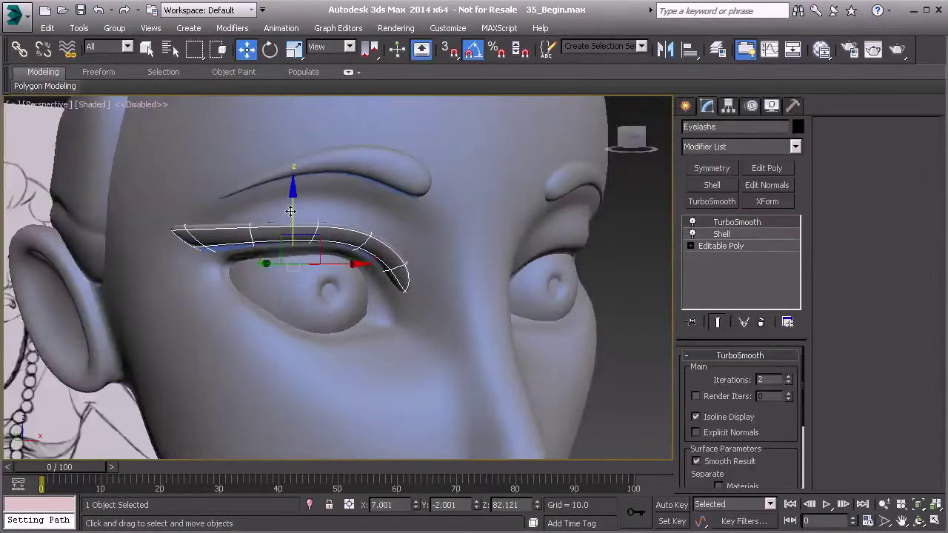
drag(291, 211, 291, 216)
alt+middle_drag(304, 246, 277, 236)
click(93, 154)
scroll(138, 274, down, 5)
alt+middle_drag(140, 285, 224, 299)
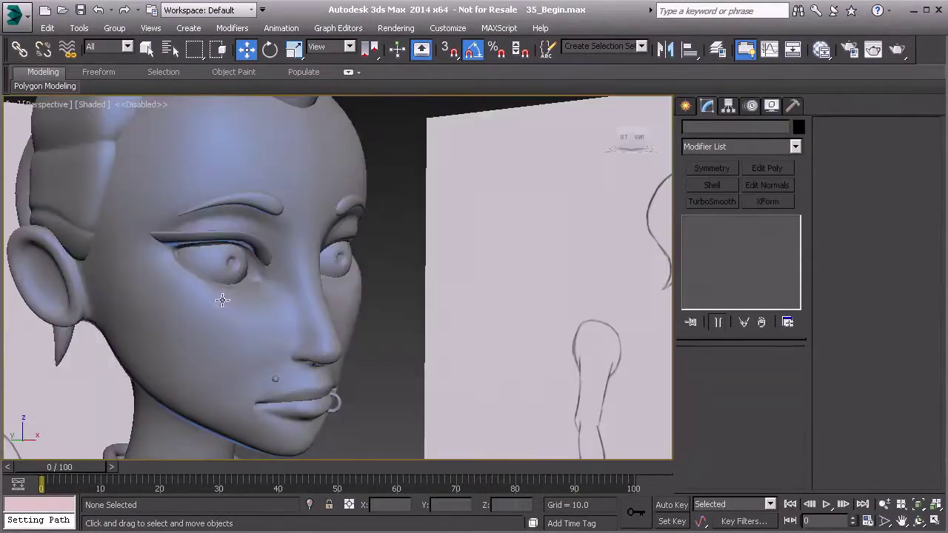
- Mirror Eyelashe across the X axis as an instance with offset 0.0
click(241, 237)
click(666, 49)
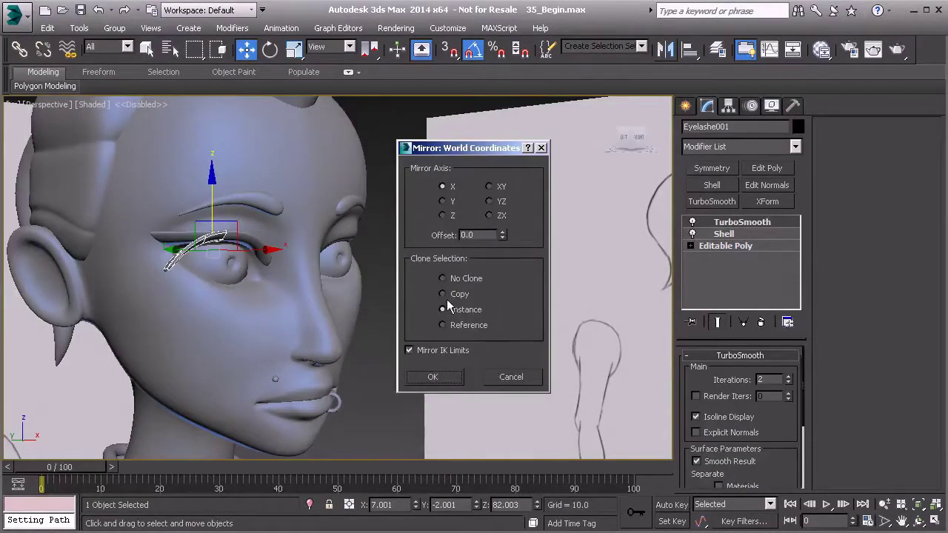
click(434, 376)
- Move the mirrored eyelash along X to about 18.4, fit it over the opposite eye, and deselect it
alt+middle_drag(366, 325, 277, 285)
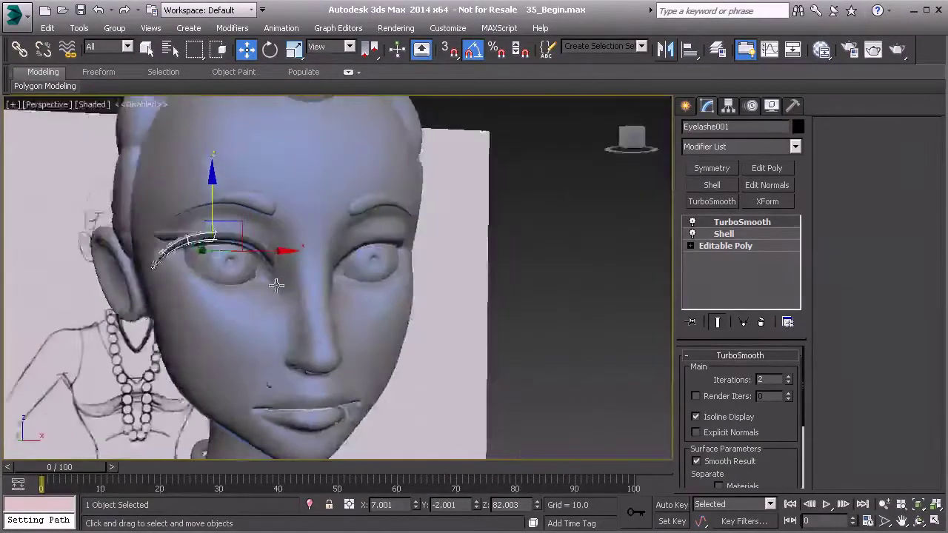
drag(270, 254, 444, 256)
scroll(421, 259, up, 8)
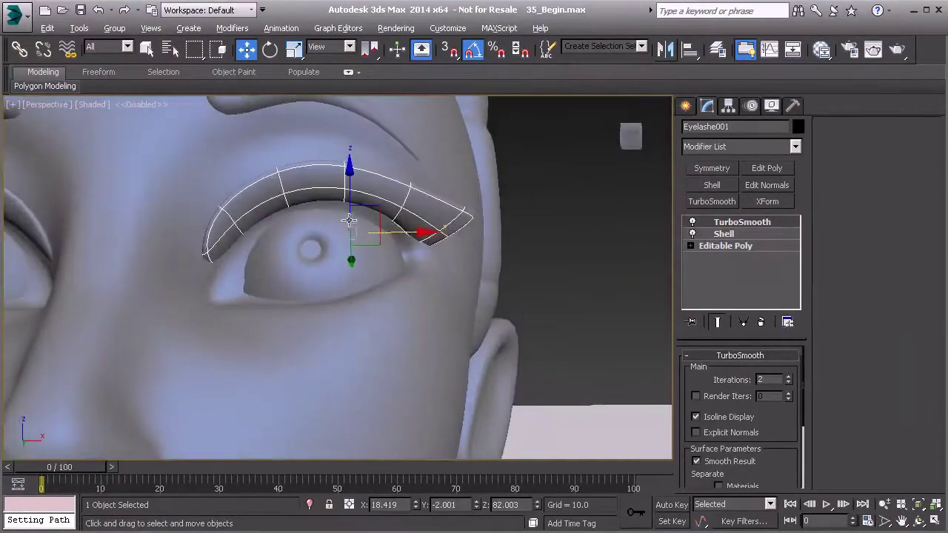
alt+middle_drag(349, 220, 345, 220)
drag(399, 233, 397, 233)
alt+middle_drag(397, 233, 373, 271)
scroll(374, 271, down, 3)
click(125, 237)
- Examine both eyelashes on the face against the reference drawing from different angles and distances
scroll(138, 258, down, 3)
alt+middle_drag(139, 258, 470, 299)
scroll(284, 301, down, 2)
scroll(459, 307, up, 4)
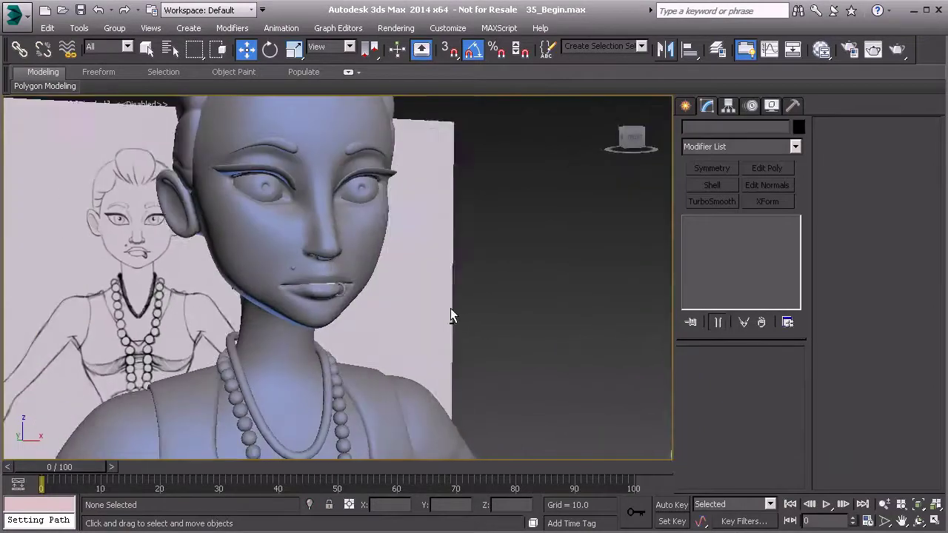
middle_drag(309, 260, 383, 292)
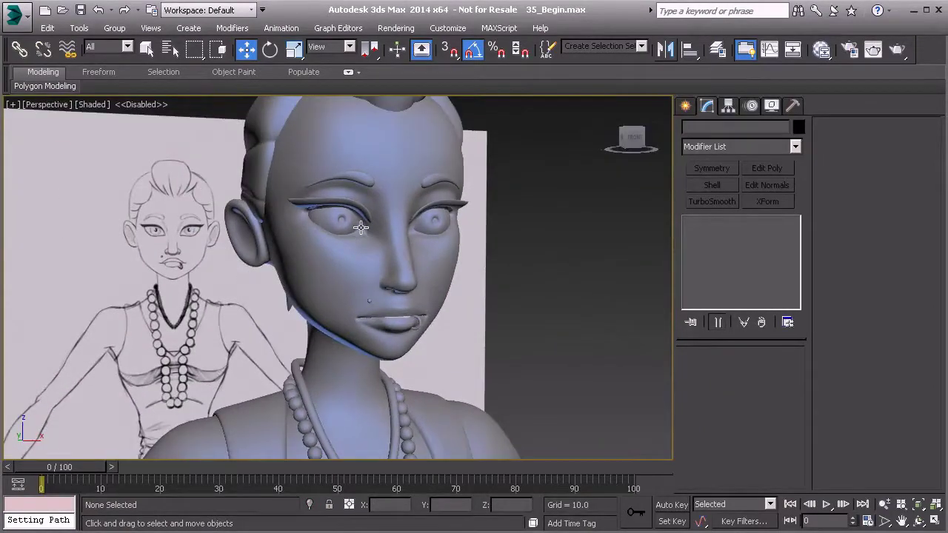
mouse_move(286, 209)
alt+middle_down()
mouse_move(394, 244)
mouse_move(352, 242)
mouse_move(294, 212)
alt+middle_up()
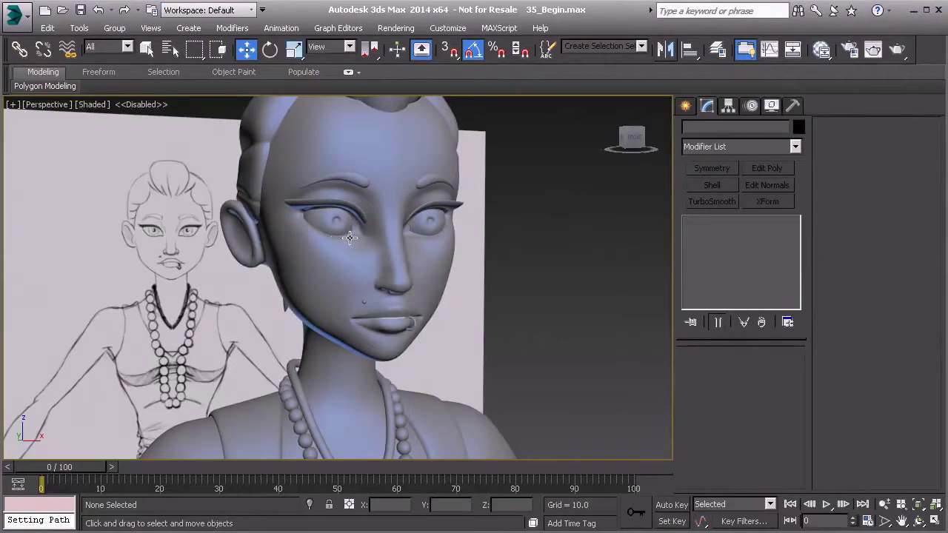
mouse_move(349, 237)
alt+middle_down()
mouse_move(290, 271)
mouse_move(368, 270)
mouse_move(317, 269)
mouse_move(329, 261)
mouse_move(316, 256)
mouse_move(316, 215)
alt+middle_up()
scroll(315, 257, down, 3)
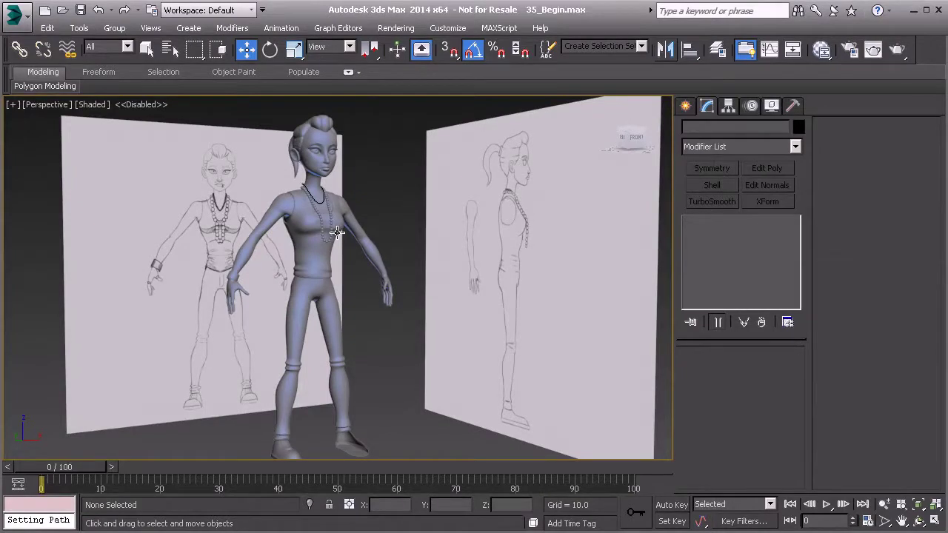
- Review the whole character with its accessories against the front and side reference drawings
click(346, 426)
click(378, 374)
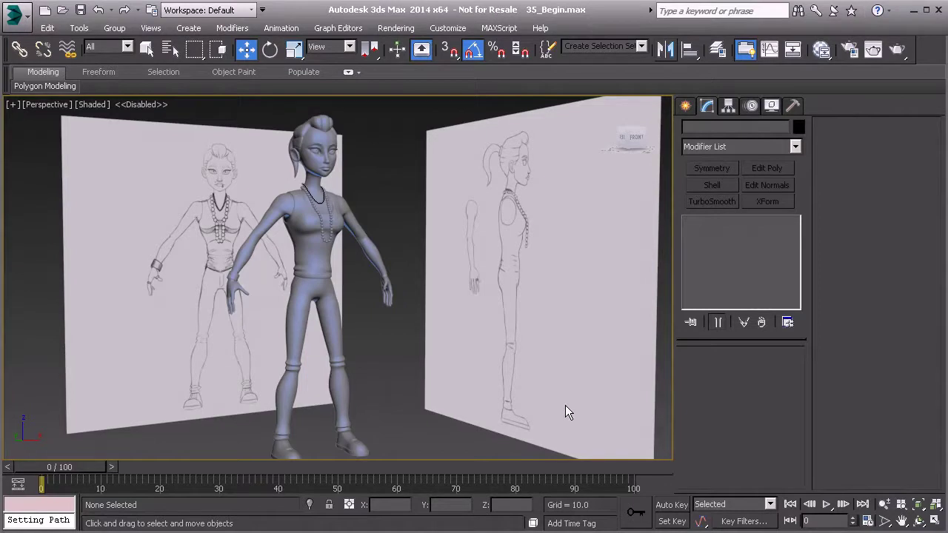
scroll(323, 259, up, 5)
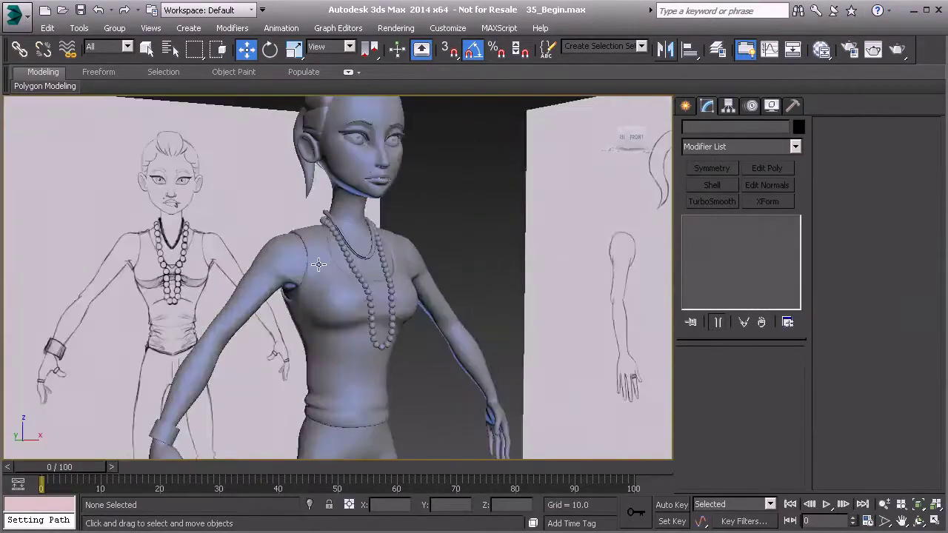
middle_drag(322, 259, 331, 314)
scroll(332, 314, down, 8)
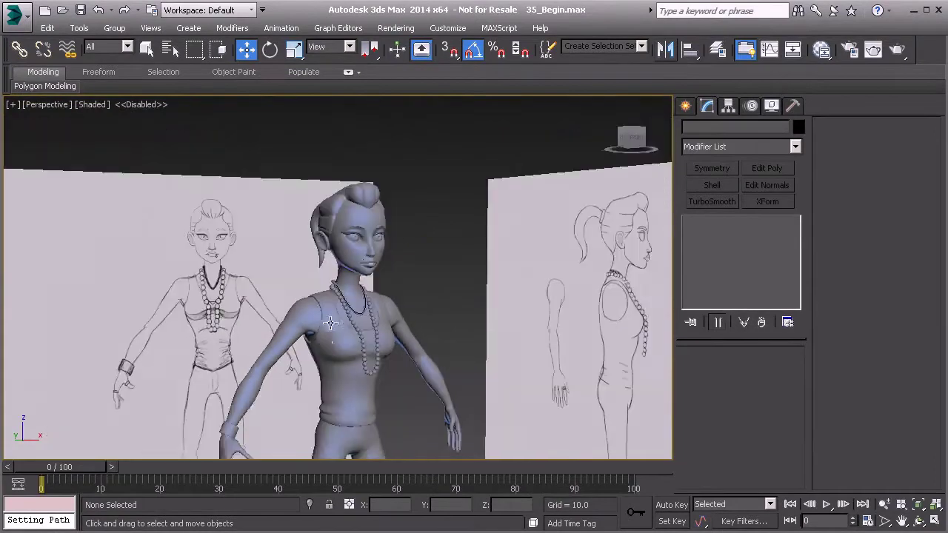
middle_drag(319, 297, 347, 269)
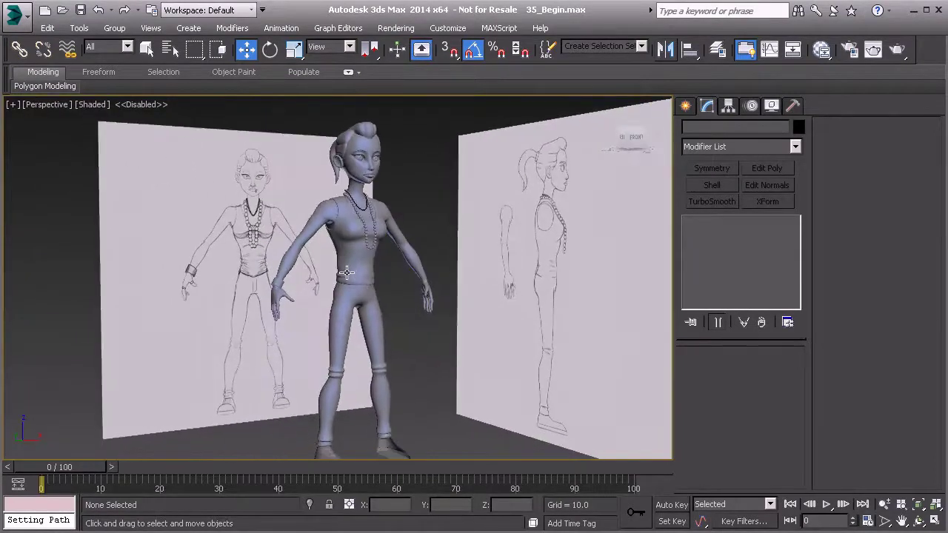